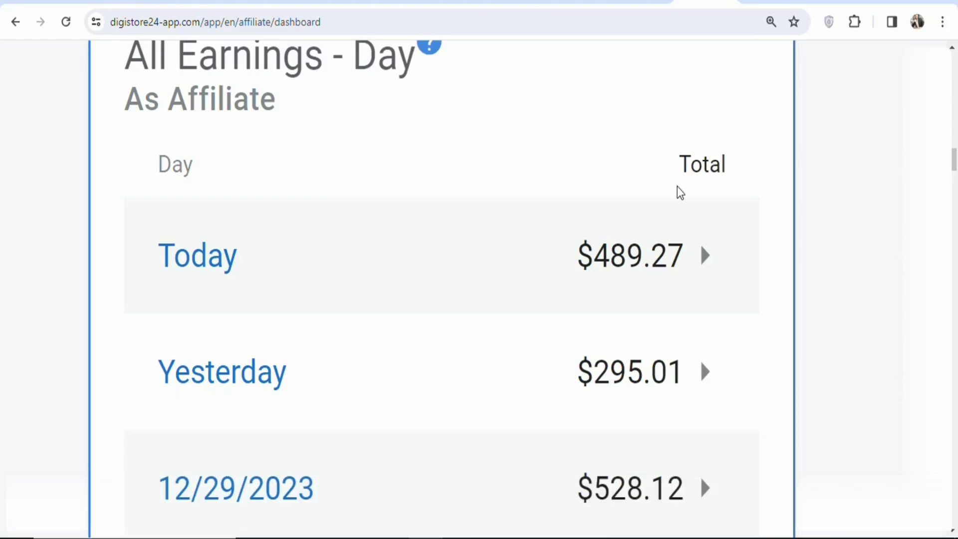
# Highlight the earnings totals for today, yesterday and 12/29/2023 on the Digistore24 dashboard.
pyautogui.moveTo(592, 257); pyautogui.dragTo(650, 261)
pyautogui.moveTo(582, 387); pyautogui.dragTo(649, 388)
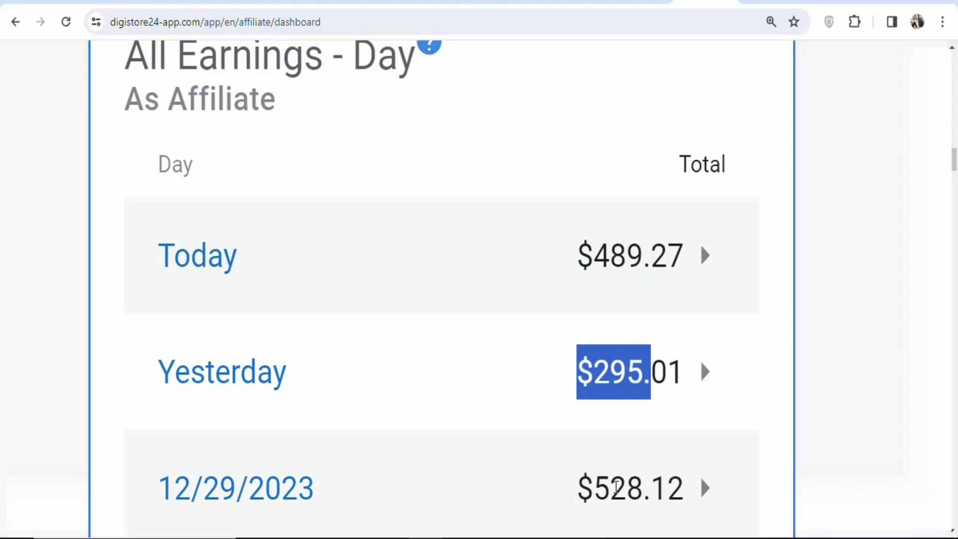
pyautogui.moveTo(573, 502); pyautogui.dragTo(626, 491)
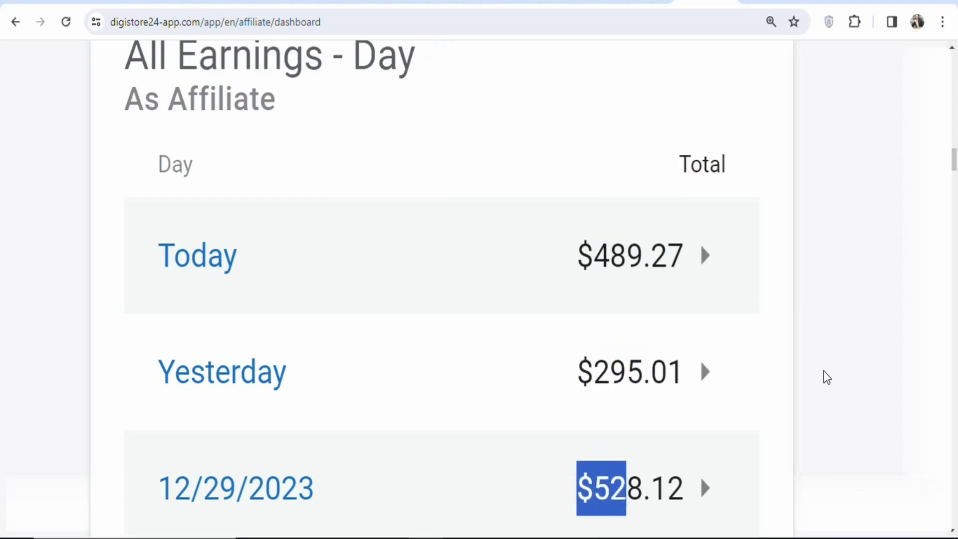
pyautogui.click(827, 378)
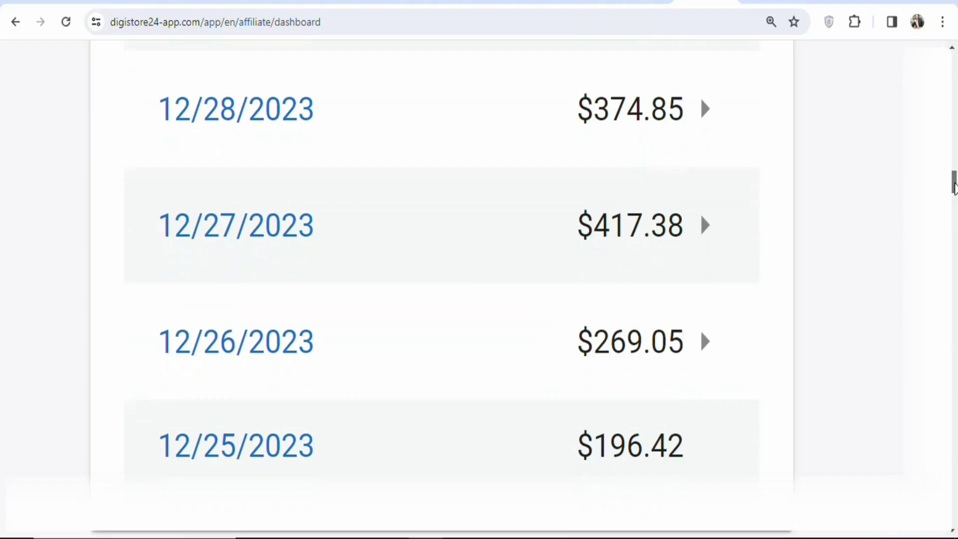
pyautogui.scroll(-2, 954, 187)
pyautogui.scroll(3, 954, 186)
pyautogui.scroll(3, 954, 179)
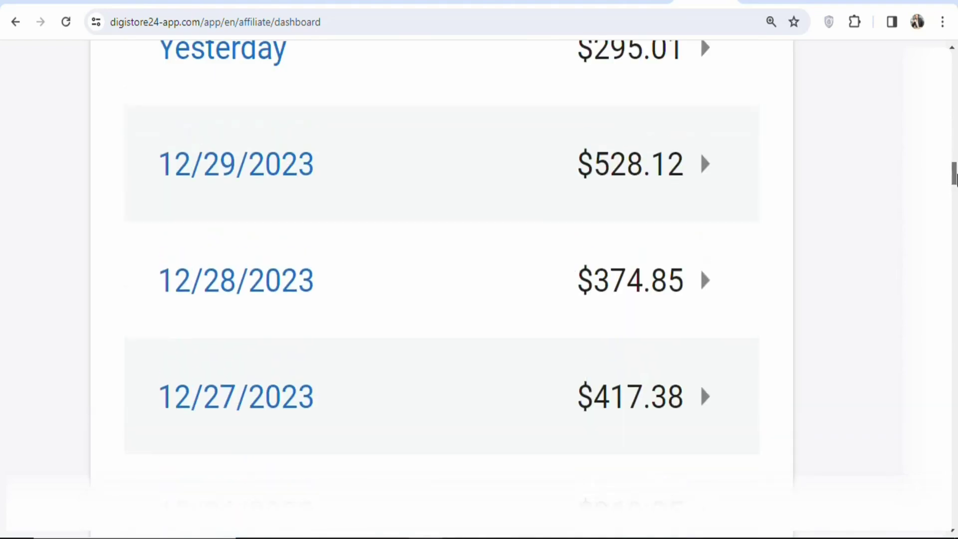
pyautogui.scroll(3, 954, 172)
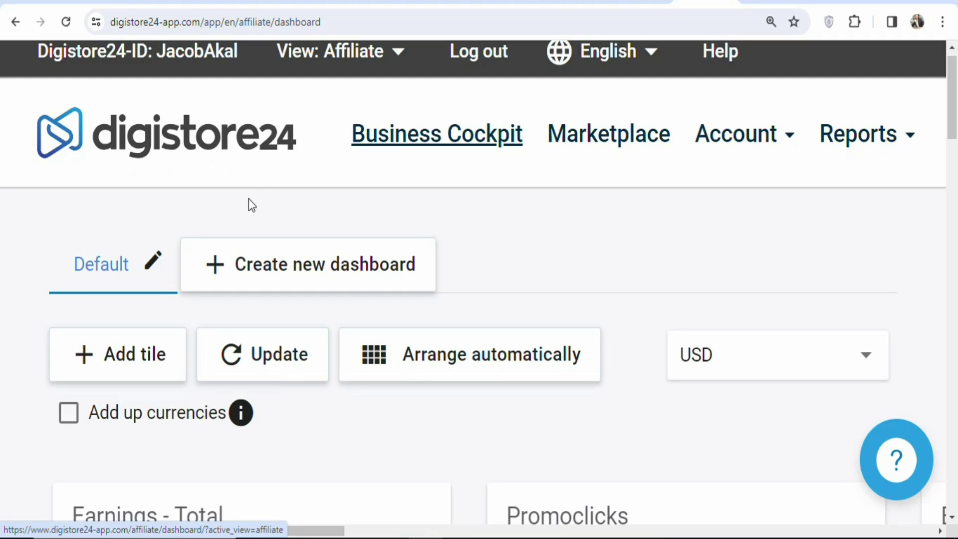
# Open the affiliate marketplace and zoom the browser out two levels.
pyautogui.click(578, 141)
pyautogui.hotkey('ctrl', '-')
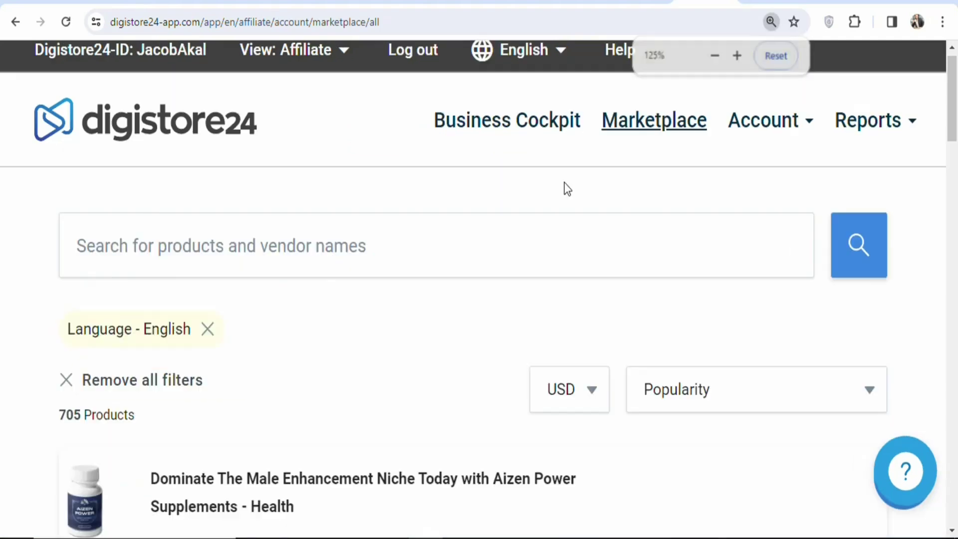
pyautogui.hotkey('ctrl', '-')
pyautogui.moveTo(954, 93)
pyautogui.mouseDown()
pyautogui.moveTo(954, 341)
pyautogui.moveTo(954, 91)
pyautogui.mouseUp()
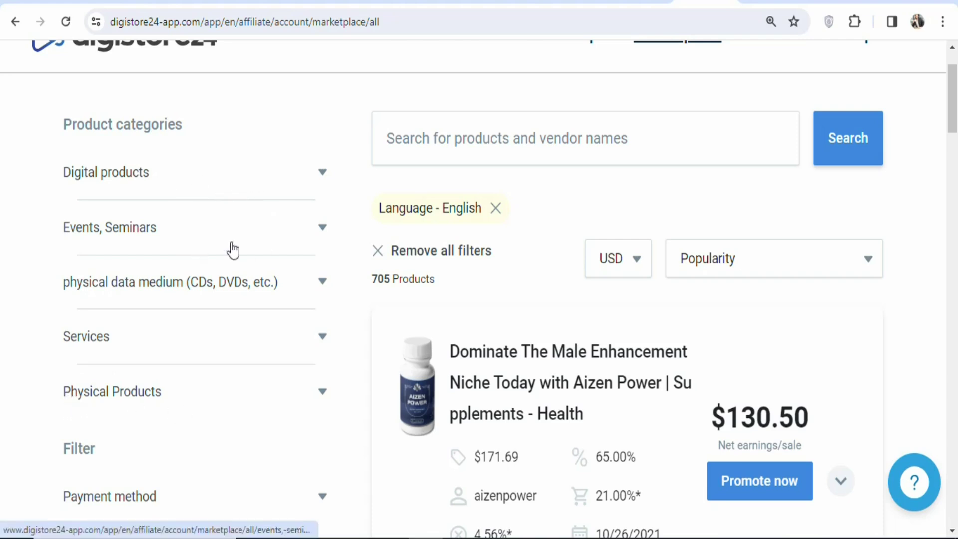
pyautogui.click(283, 192)
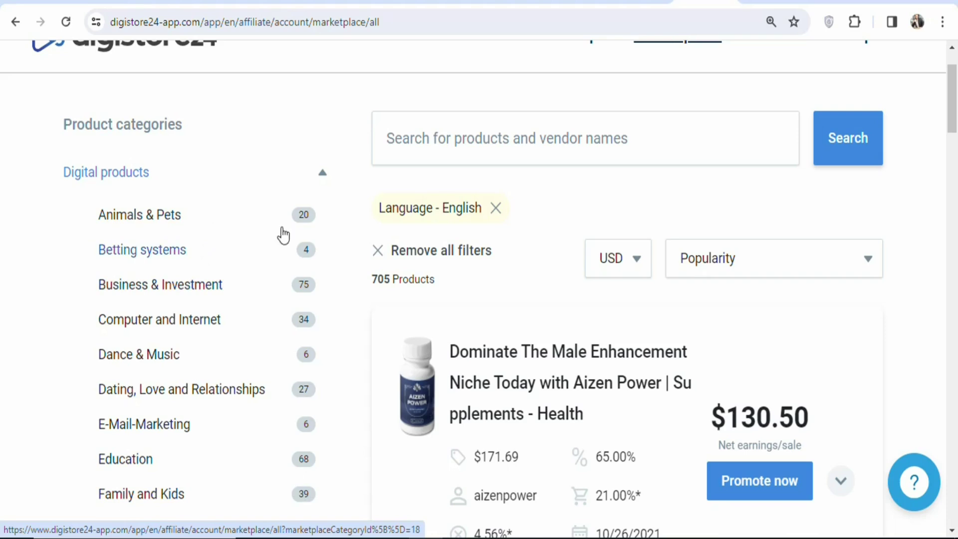
pyautogui.click(316, 179)
pyautogui.click(317, 180)
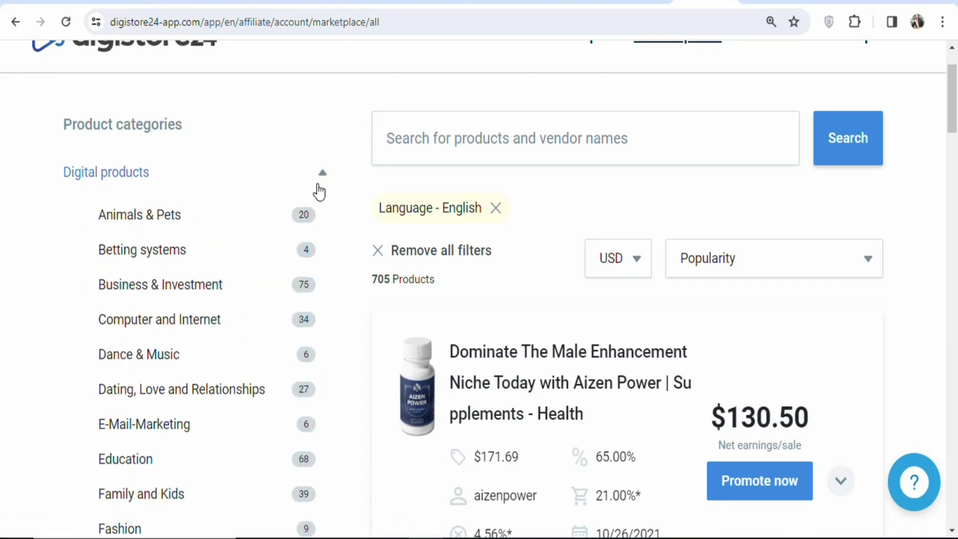
pyautogui.click(320, 186)
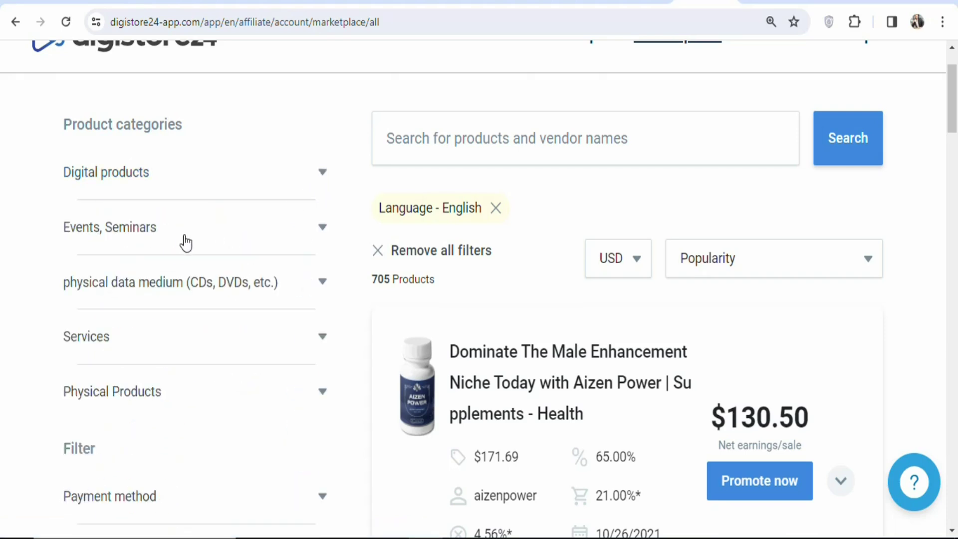
pyautogui.click(241, 250)
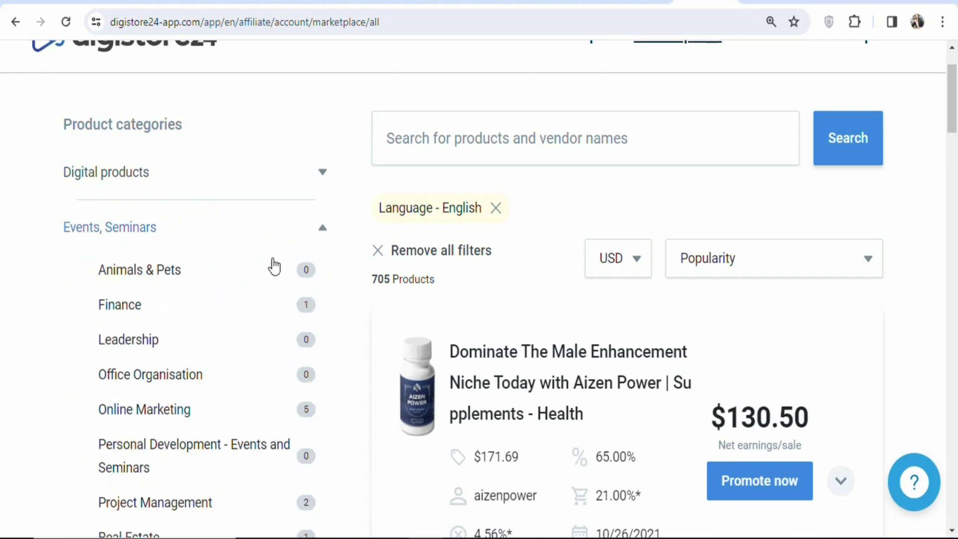
pyautogui.click(322, 227)
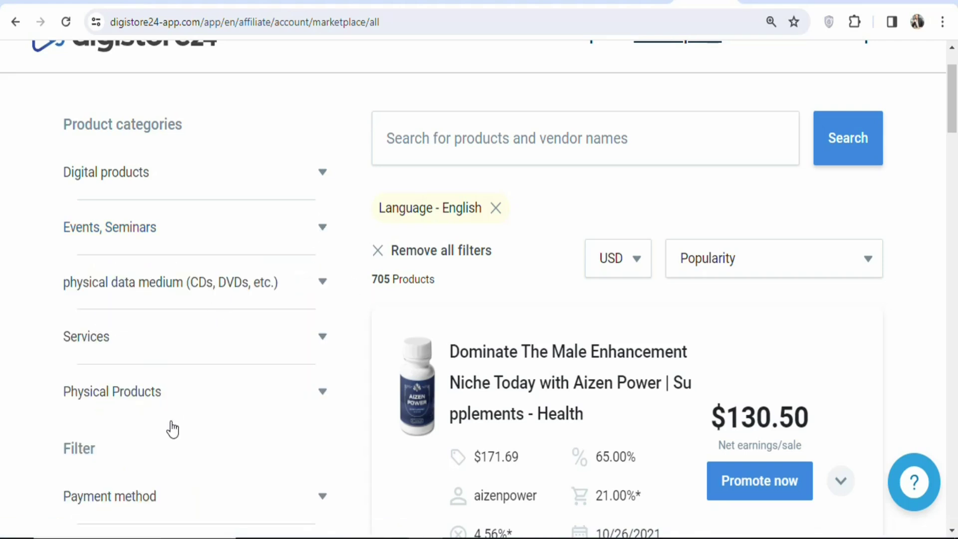
pyautogui.click(257, 346)
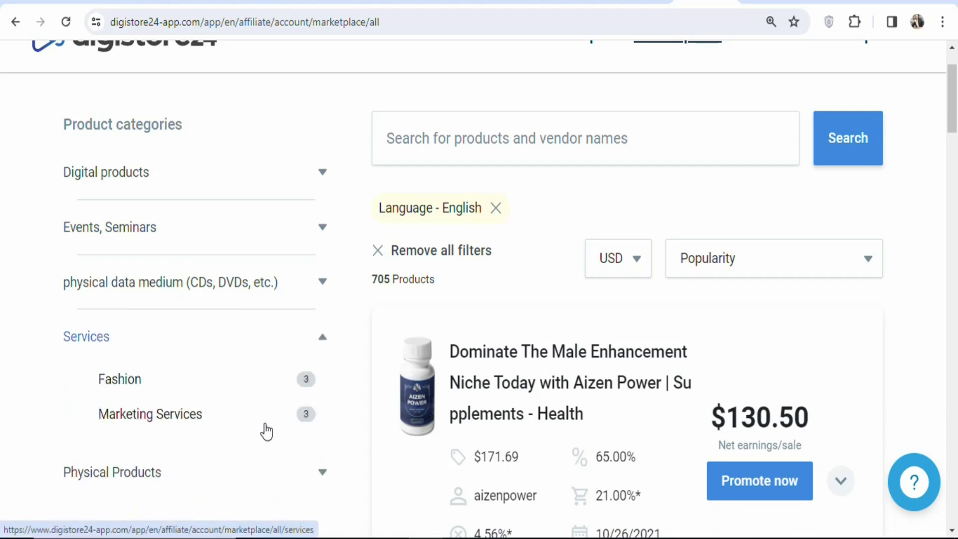
pyautogui.click(286, 340)
pyautogui.click(213, 419)
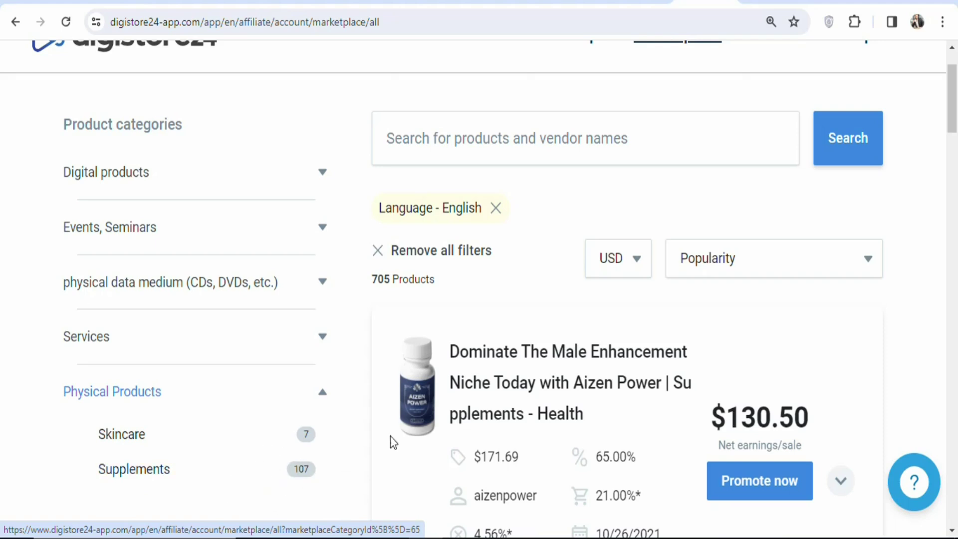
# Collapse Physical Products and find Lean Bliss, highlighting its $150.10 net earnings per sale.
pyautogui.click(321, 395)
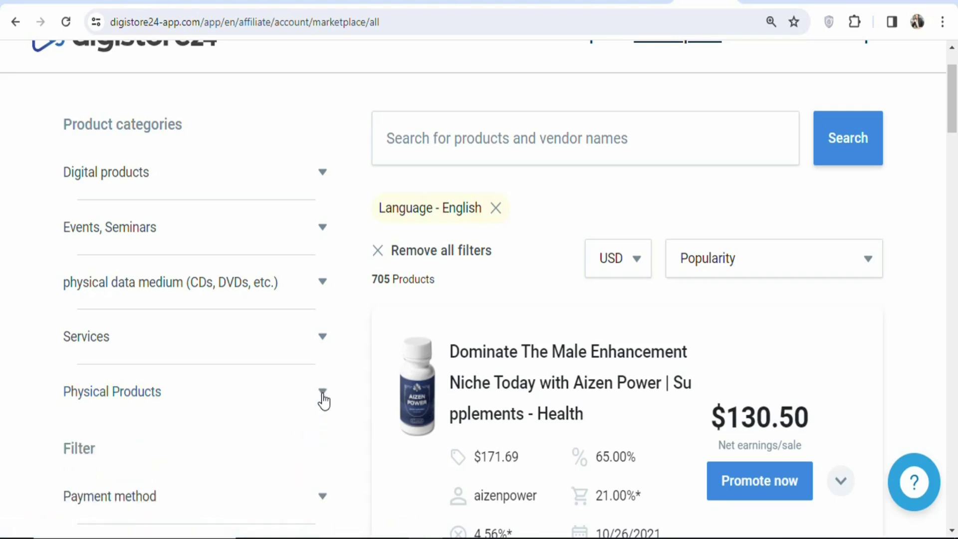
pyautogui.scroll(3, 703, 291)
pyautogui.moveTo(952, 117); pyautogui.dragTo(953, 222)
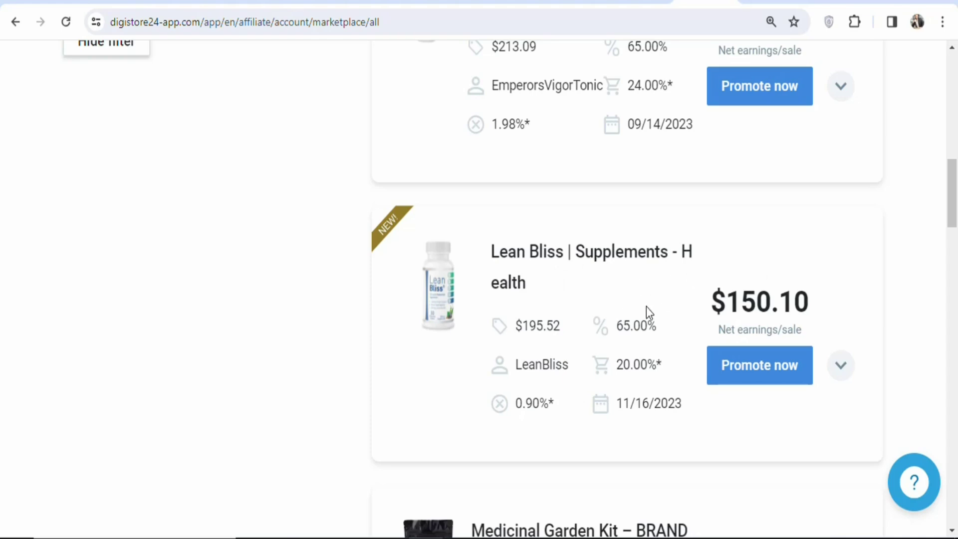
pyautogui.moveTo(732, 305); pyautogui.dragTo(821, 309)
pyautogui.scroll(-2, 733, 241)
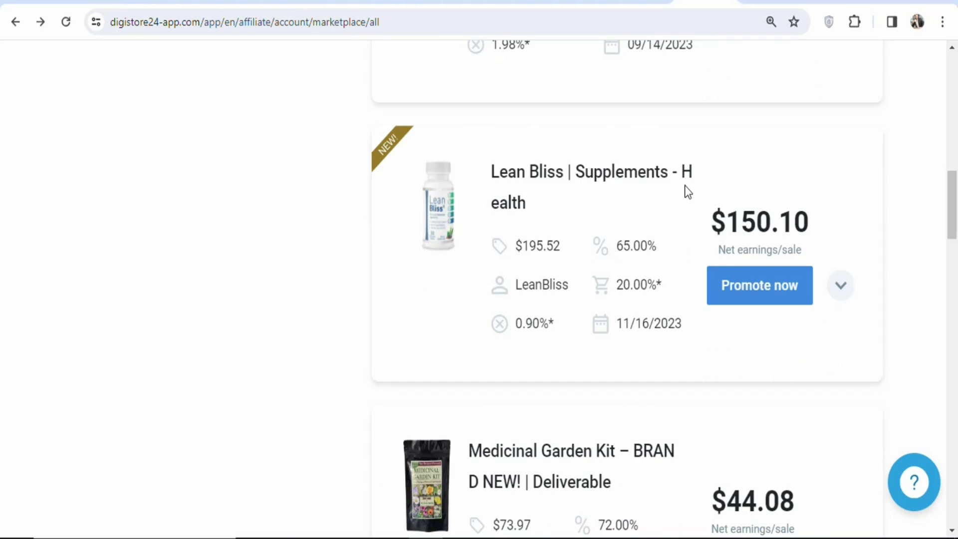
# Open the Lean Bliss card and review its price, commission and $33.34 earnings per cart visitor.
pyautogui.click(738, 223)
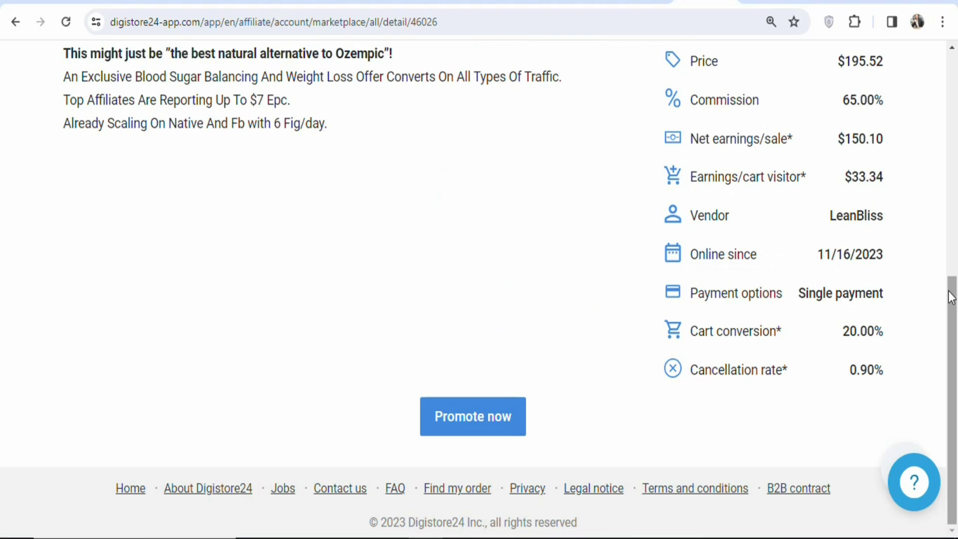
pyautogui.moveTo(951, 298); pyautogui.dragTo(953, 288)
pyautogui.moveTo(953, 276)
pyautogui.mouseDown()
pyautogui.moveTo(951, 225)
pyautogui.moveTo(952, 259)
pyautogui.mouseUp()
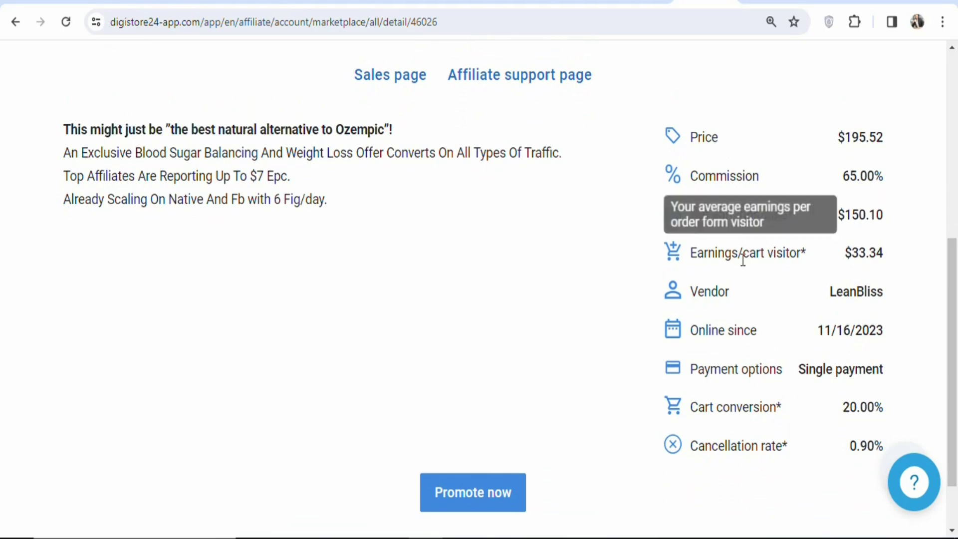
pyautogui.moveTo(801, 227)
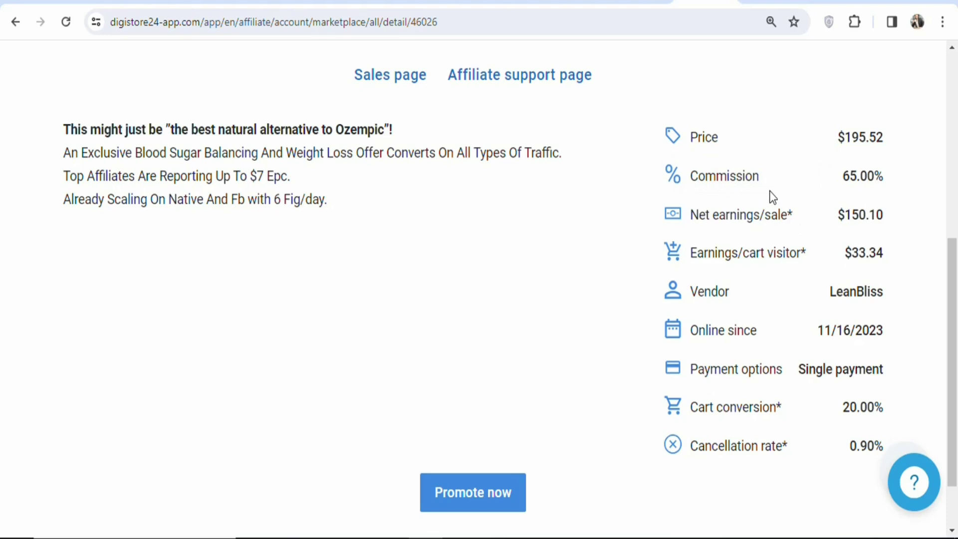
pyautogui.moveTo(850, 185)
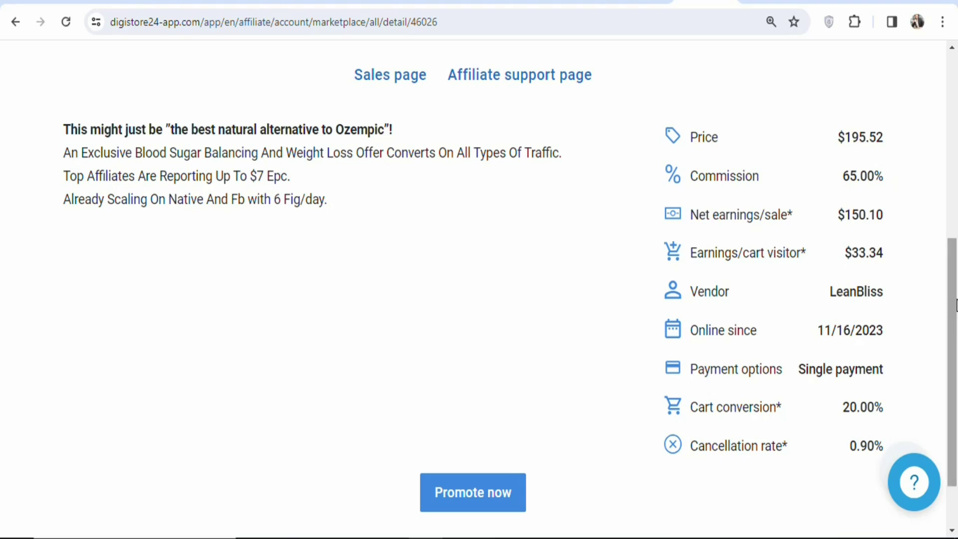
pyautogui.scroll(-2, 954, 273)
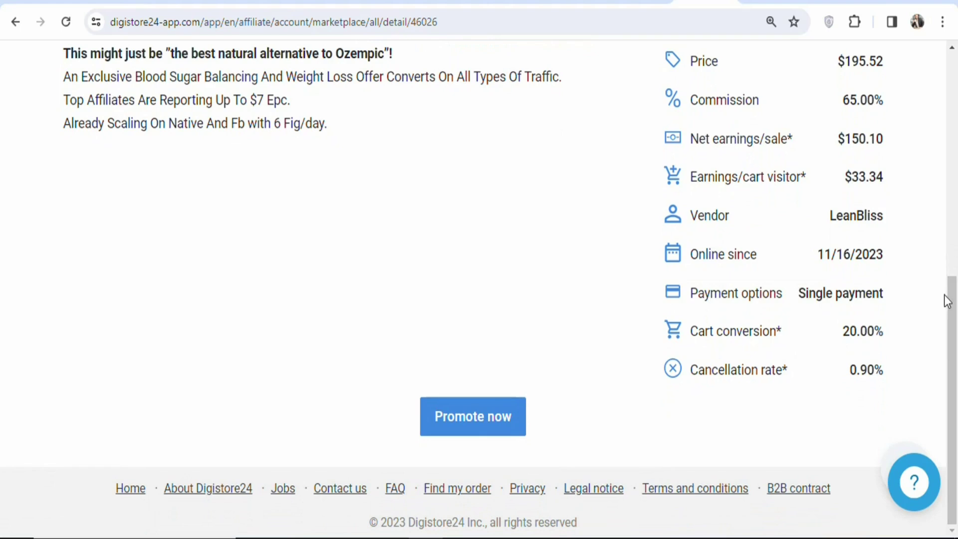
pyautogui.moveTo(954, 309); pyautogui.dragTo(954, 150)
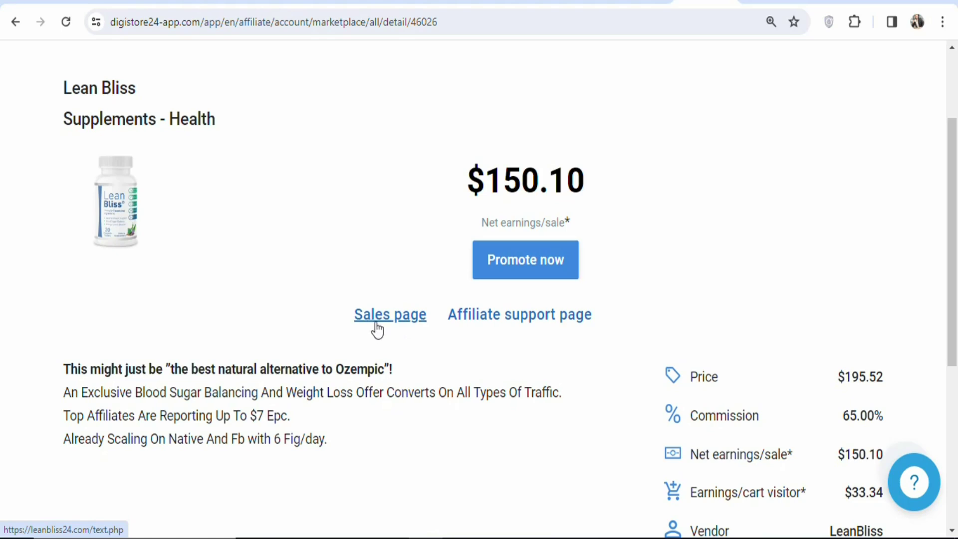
# Open the leanbliss24.com sales page and review its $49–$69 bottle packages and ingredients.
pyautogui.click(397, 322)
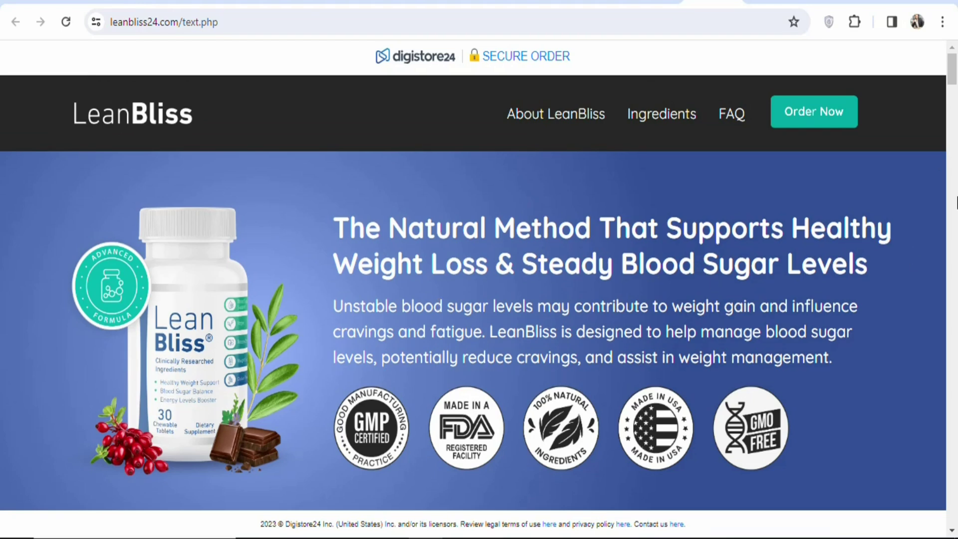
pyautogui.moveTo(953, 74); pyautogui.dragTo(954, 269)
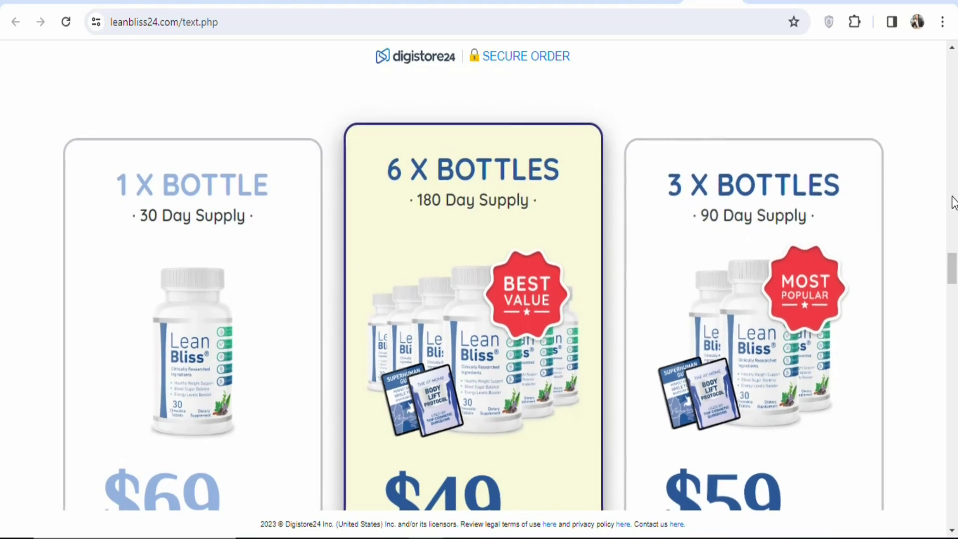
pyautogui.scroll(-4, 199, 336)
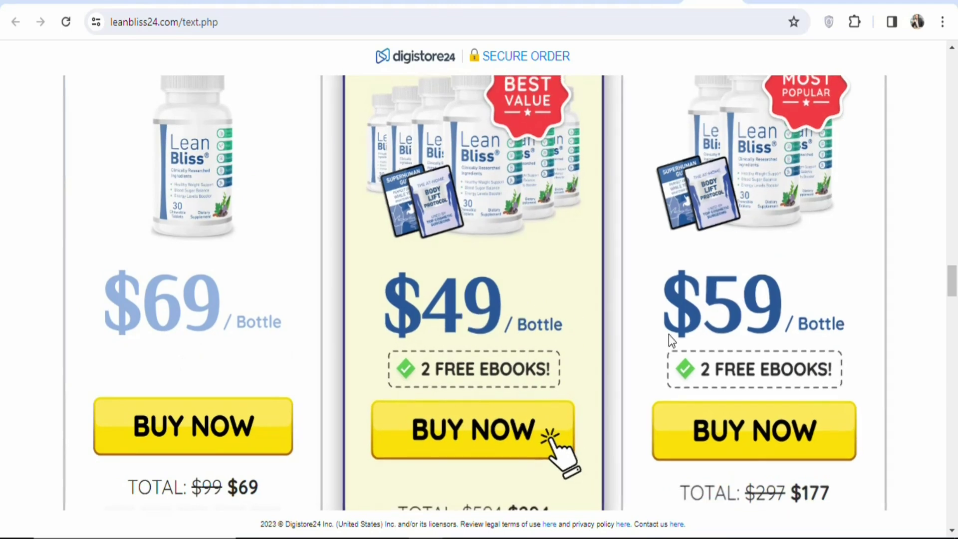
pyautogui.moveTo(954, 272); pyautogui.dragTo(954, 107)
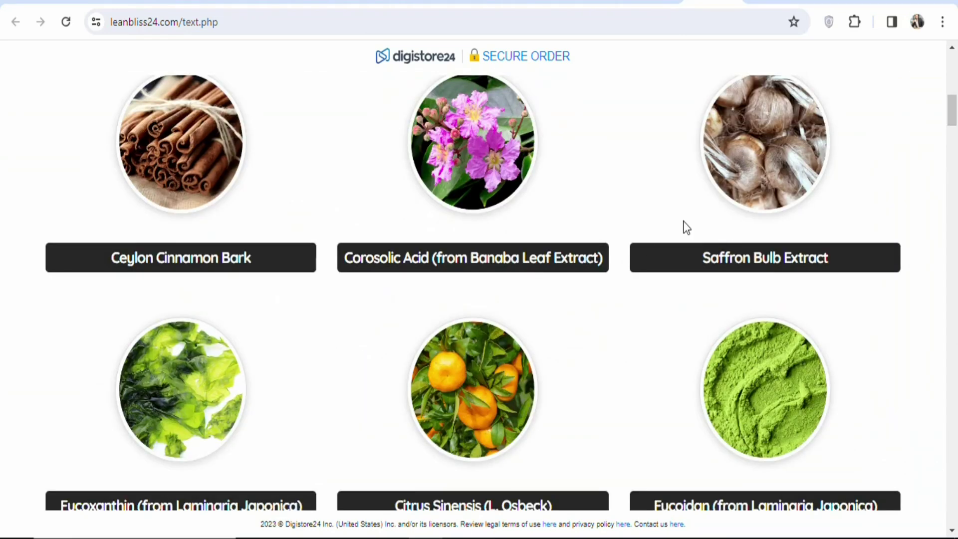
# Close the sales page and copy the Lean Bliss affiliate promolink to the clipboard.
pyautogui.hotkey('ctrl', 'w')
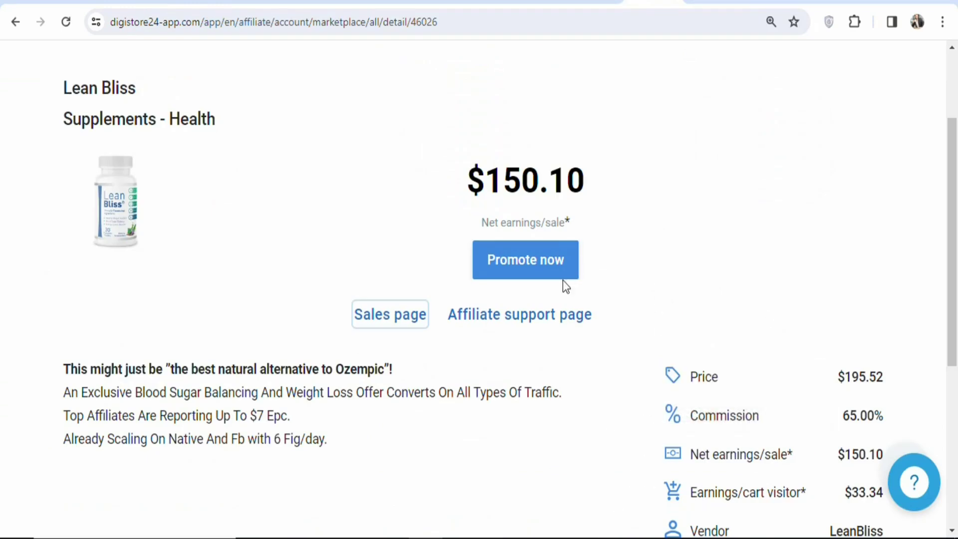
pyautogui.click(516, 268)
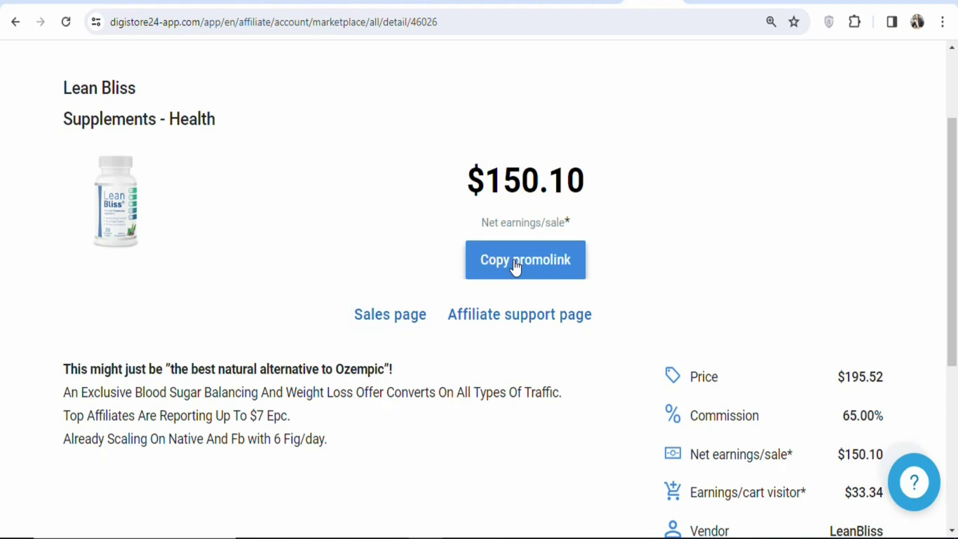
pyautogui.click(515, 267)
pyautogui.scroll(-4, 956, 256)
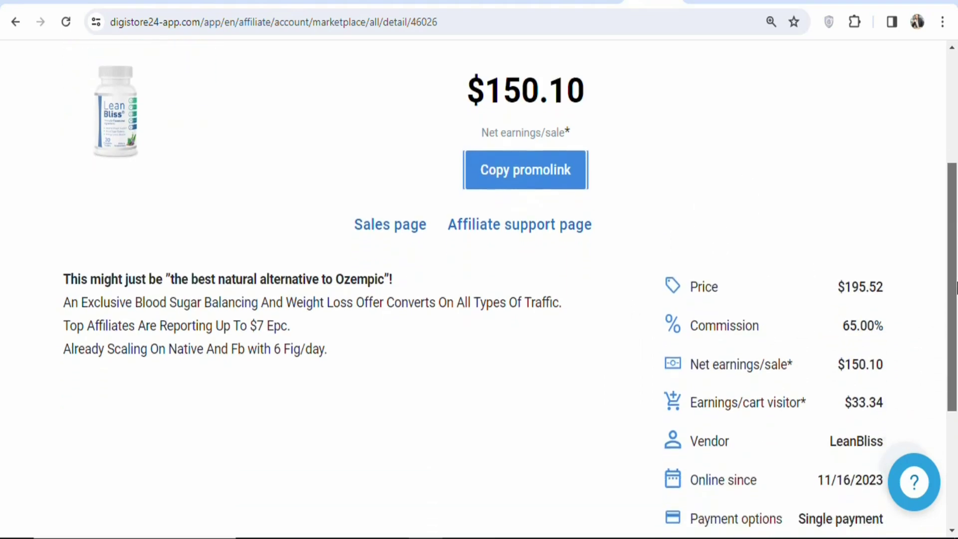
pyautogui.scroll(5, 956, 218)
pyautogui.scroll(2, 956, 218)
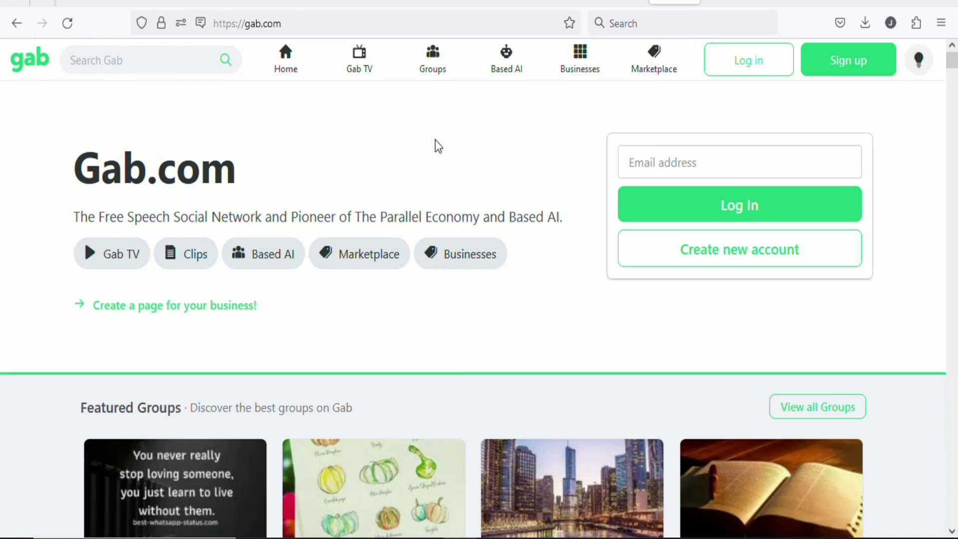
# Check gab.com's total visits and country traffic (US 68.39%, Canada 5.28%), then return to Gab.
pyautogui.moveTo(953, 70); pyautogui.dragTo(954, 192)
pyautogui.hotkey('ctrl', 'Tab')
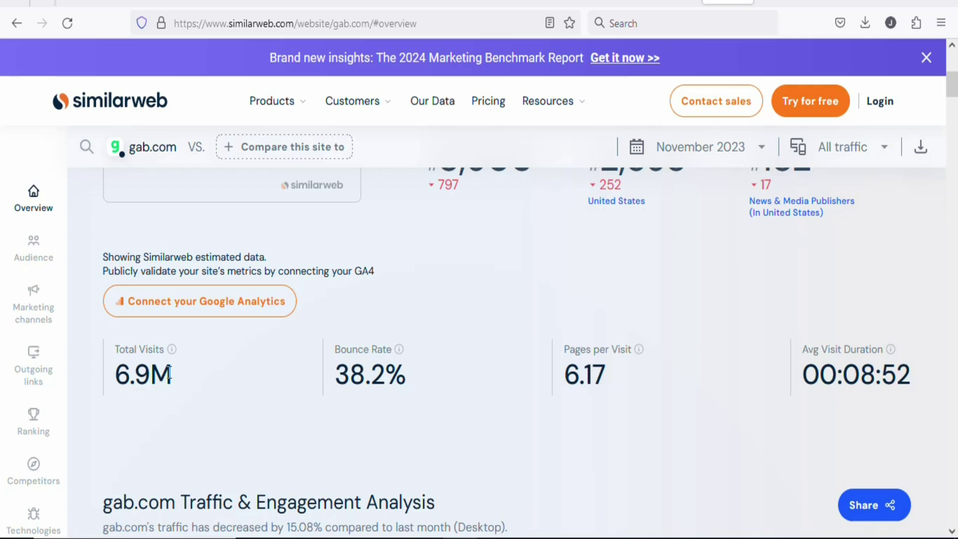
pyautogui.scroll(-3, 153, 374)
pyautogui.moveTo(954, 93); pyautogui.dragTo(954, 140)
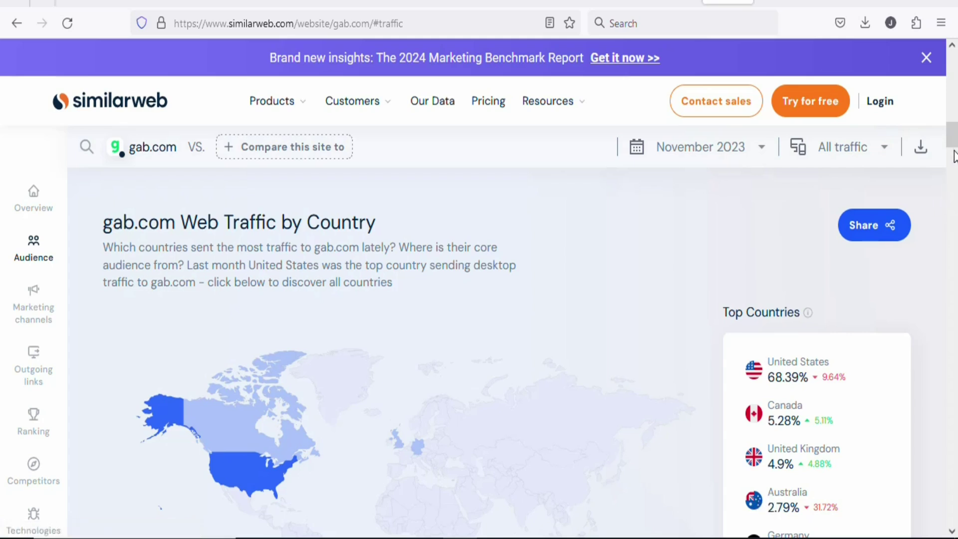
pyautogui.scroll(-4, 807, 360)
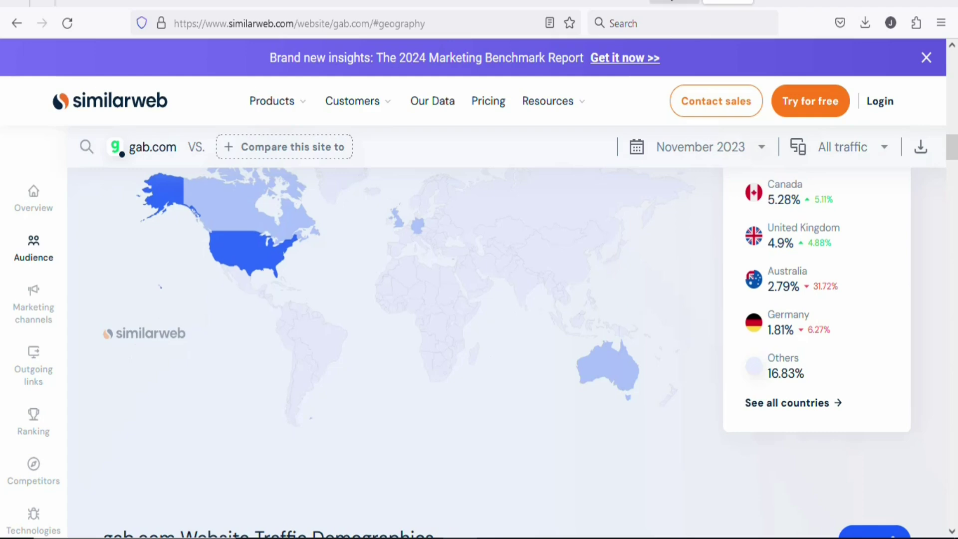
pyautogui.click(675, 2)
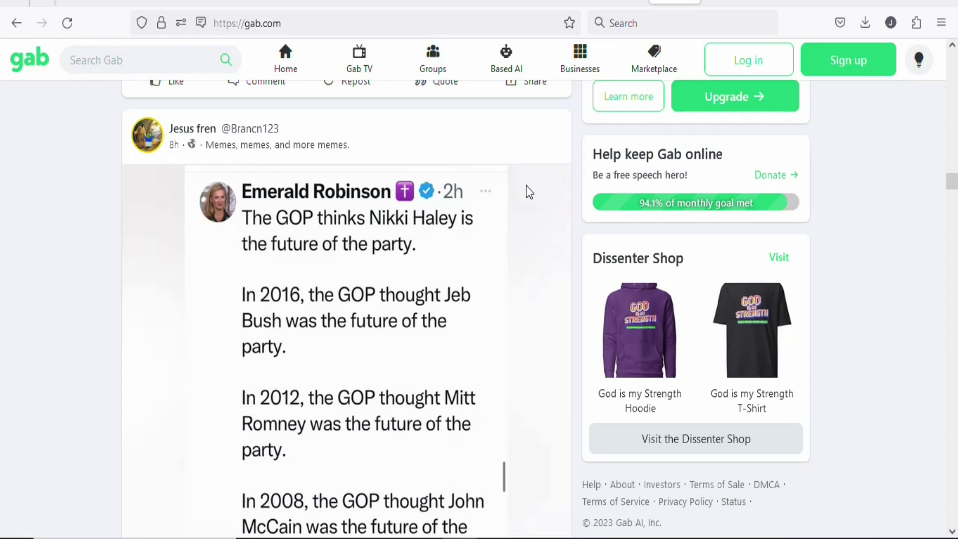
pyautogui.moveTo(951, 181); pyautogui.dragTo(953, 75)
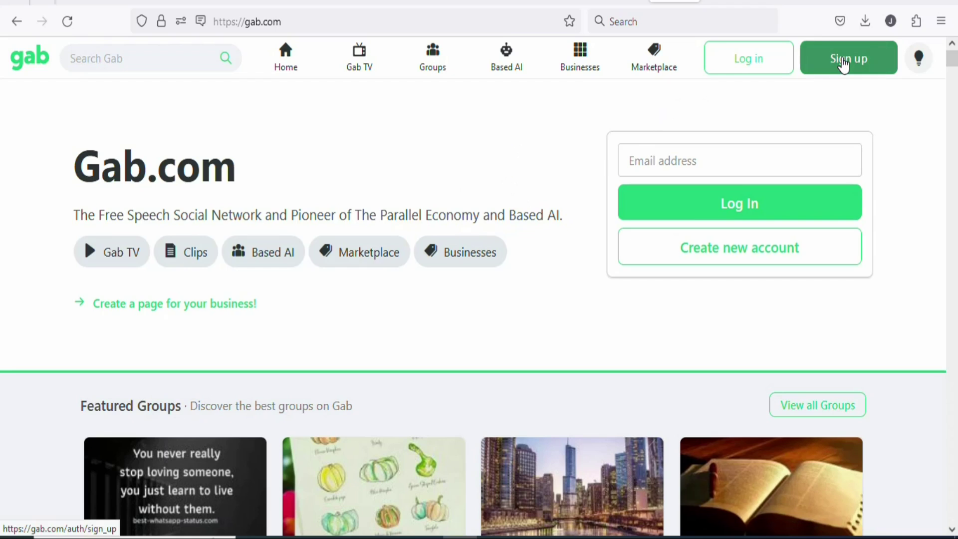
pyautogui.click(838, 65)
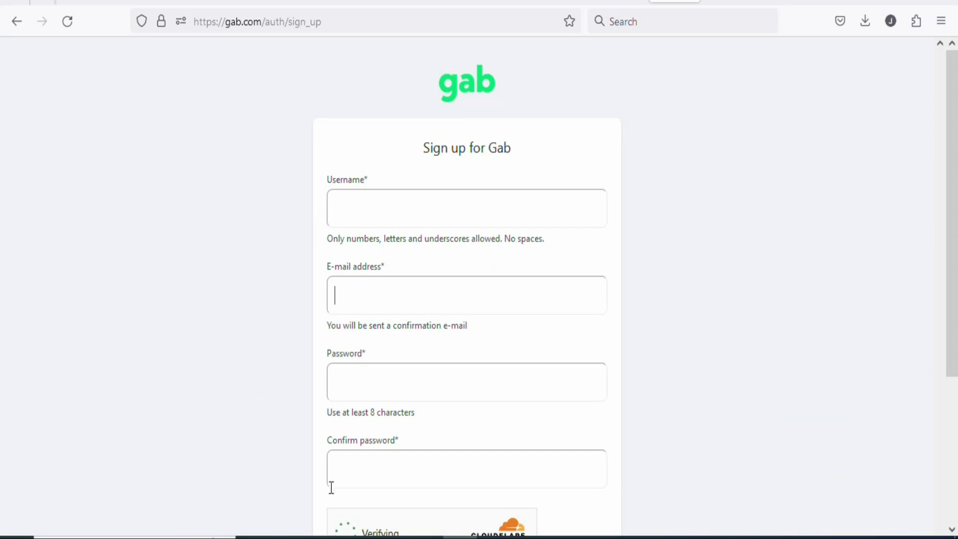
pyautogui.scroll(-3, 899, 284)
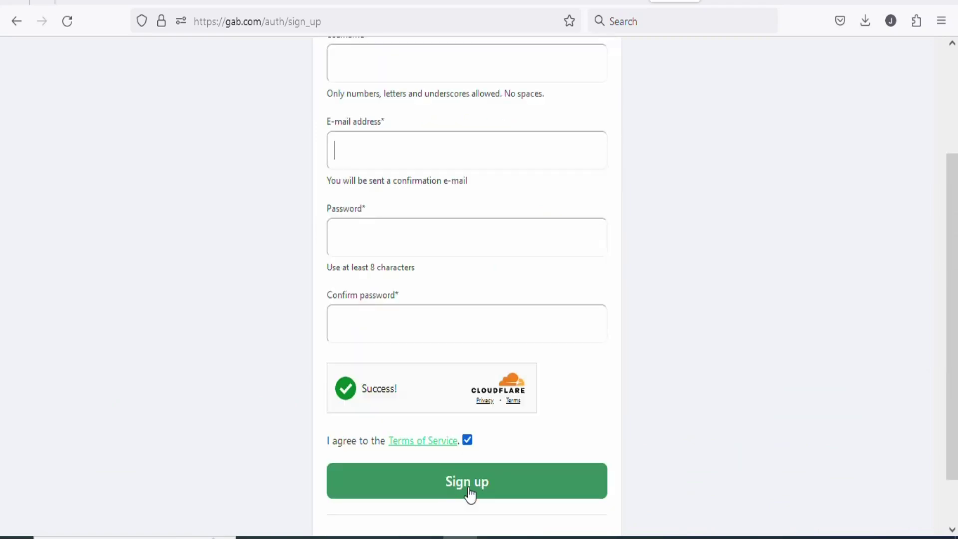
pyautogui.moveTo(945, 391); pyautogui.dragTo(945, 425)
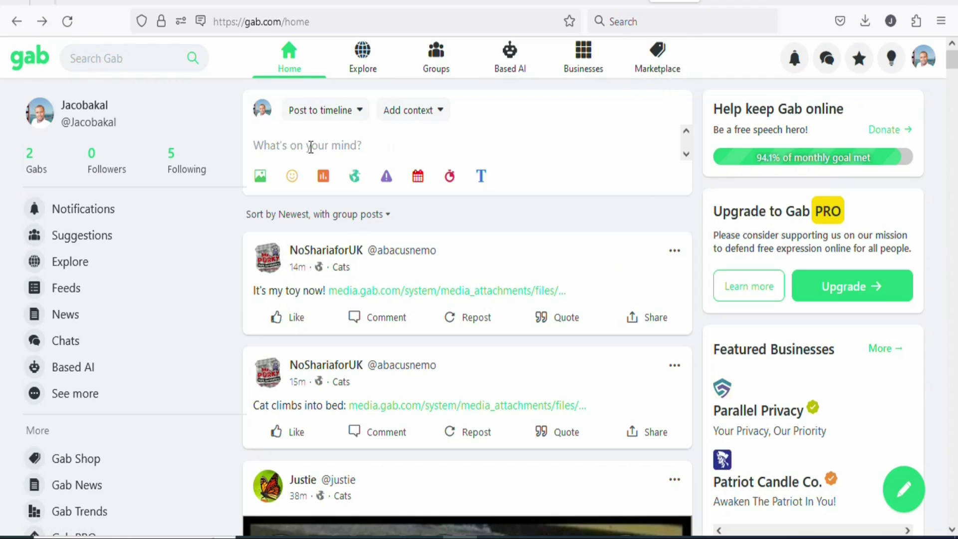
pyautogui.click(268, 145)
pyautogui.write('uii')
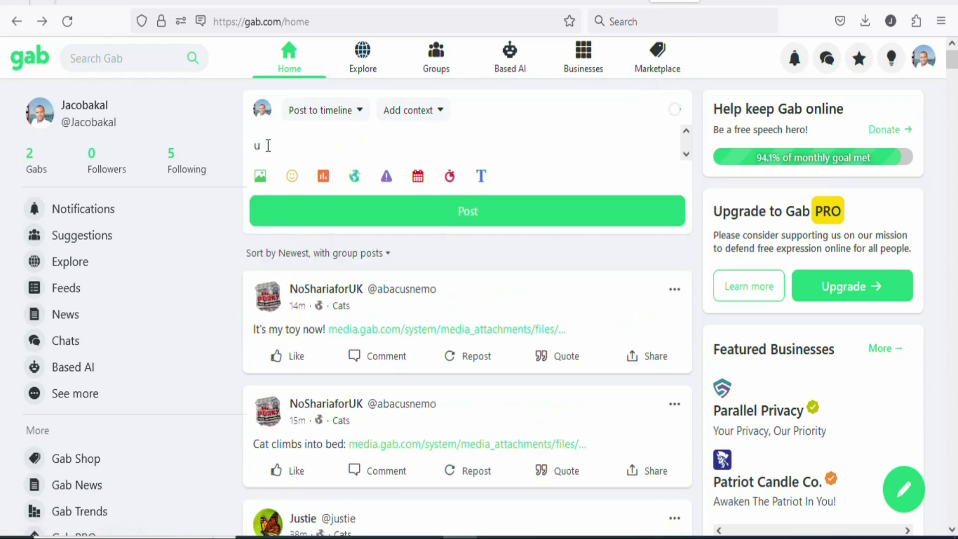
pyautogui.press('BackSpace')
pyautogui.press('BackSpace')
pyautogui.press('BackSpace')
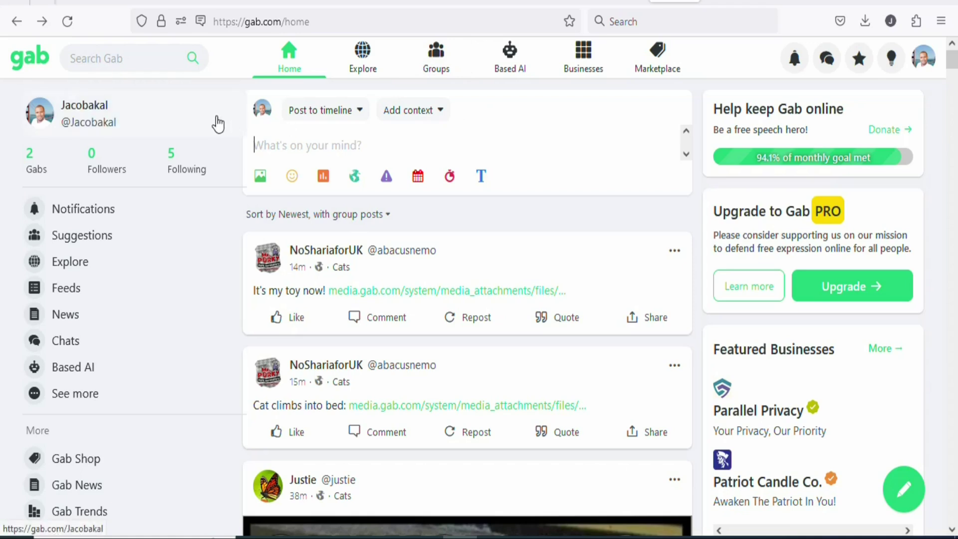
# Search Gab for 'weight lloss'.
pyautogui.click(72, 59)
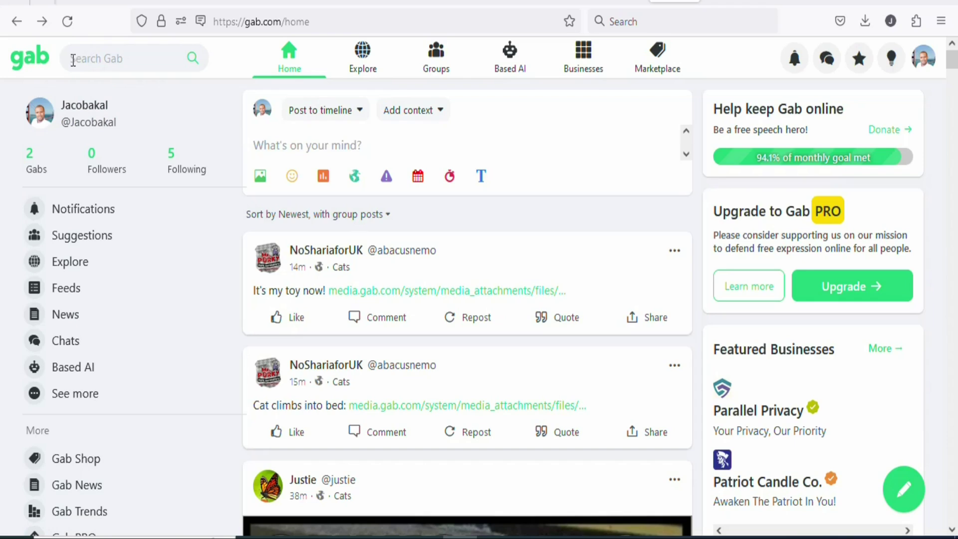
pyautogui.write('weight lloss')
pyautogui.click(193, 59)
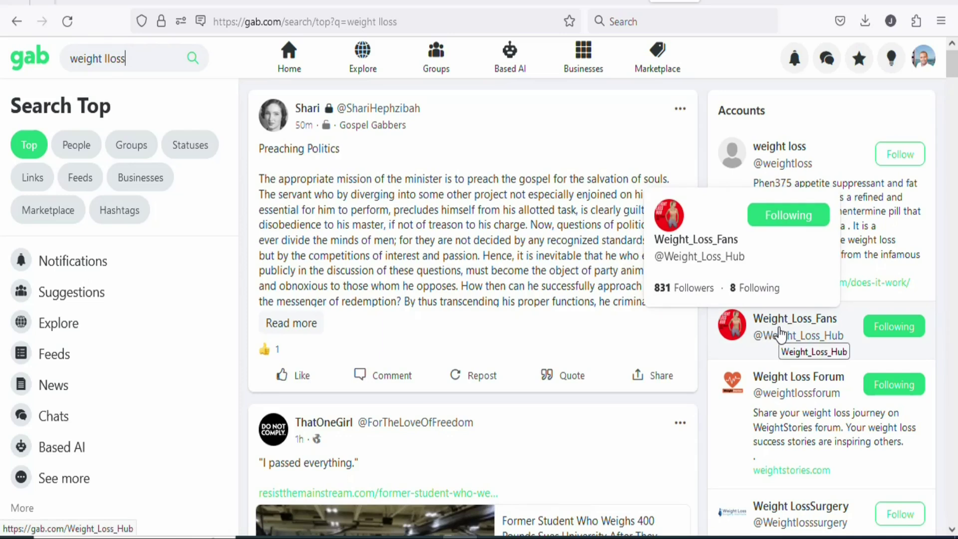
# Browse the weight-loss account results and follow Weight LossSurgery.
pyautogui.moveTo(773, 382)
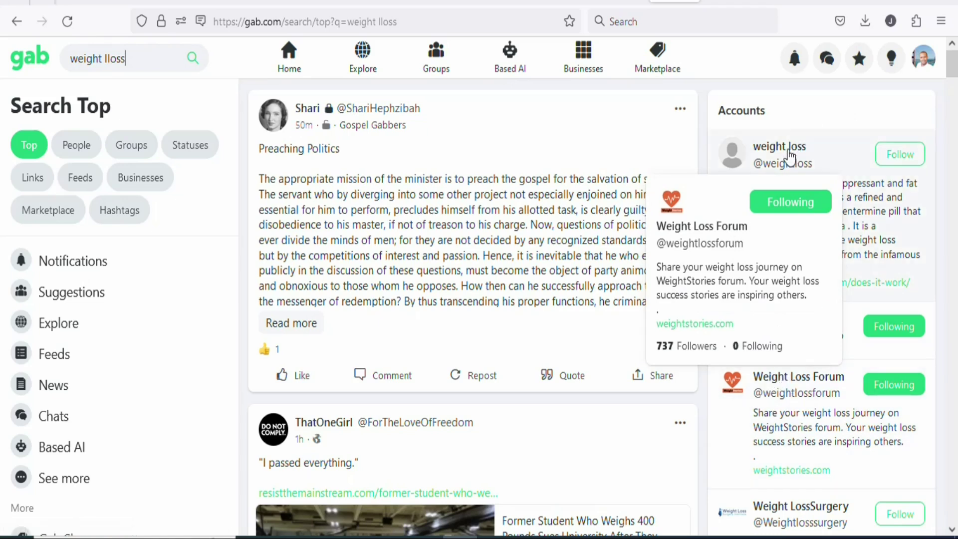
pyautogui.moveTo(789, 156)
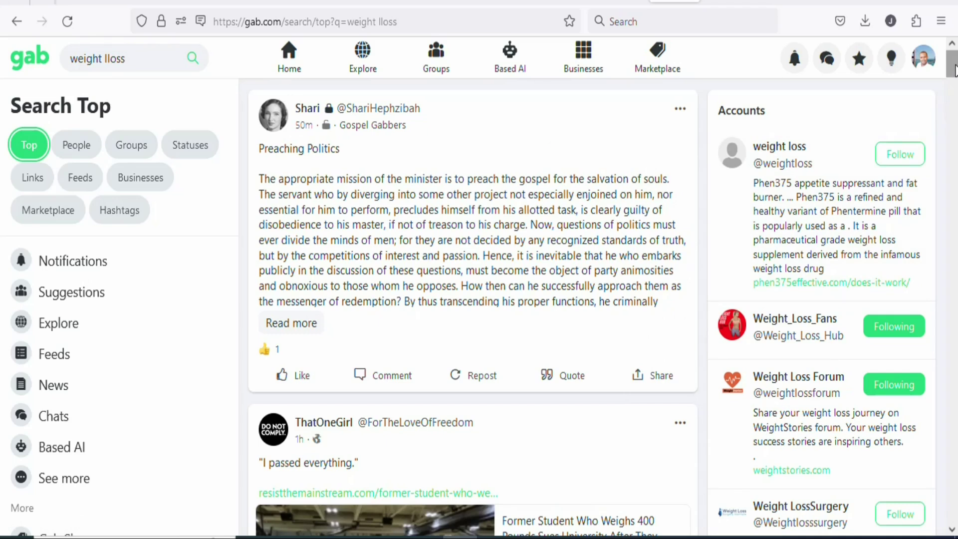
pyautogui.moveTo(955, 70); pyautogui.dragTo(955, 101)
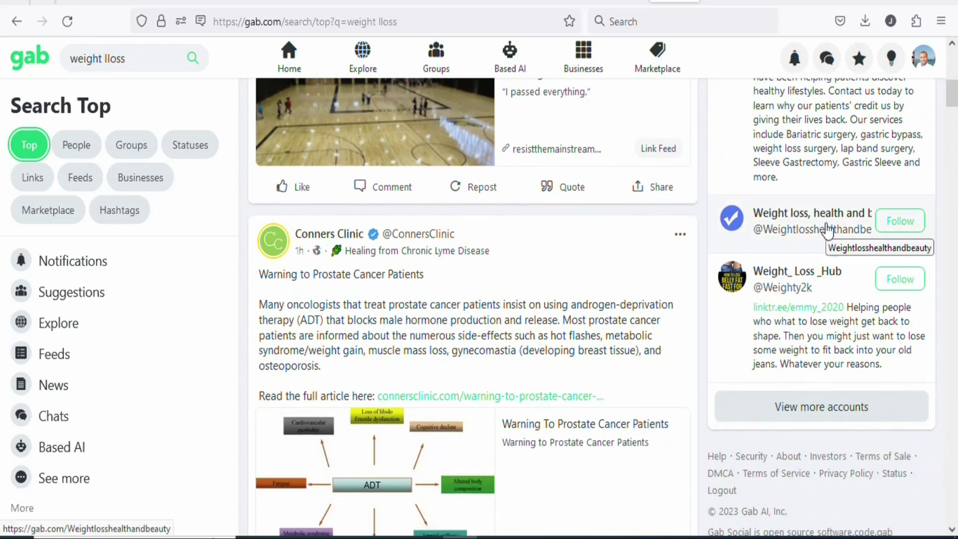
pyautogui.moveTo(821, 221)
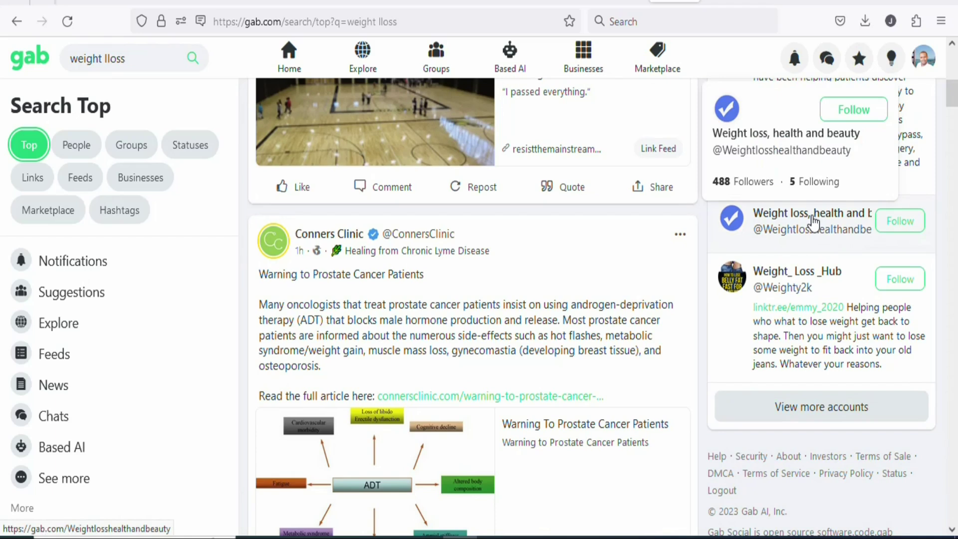
pyautogui.moveTo(789, 279)
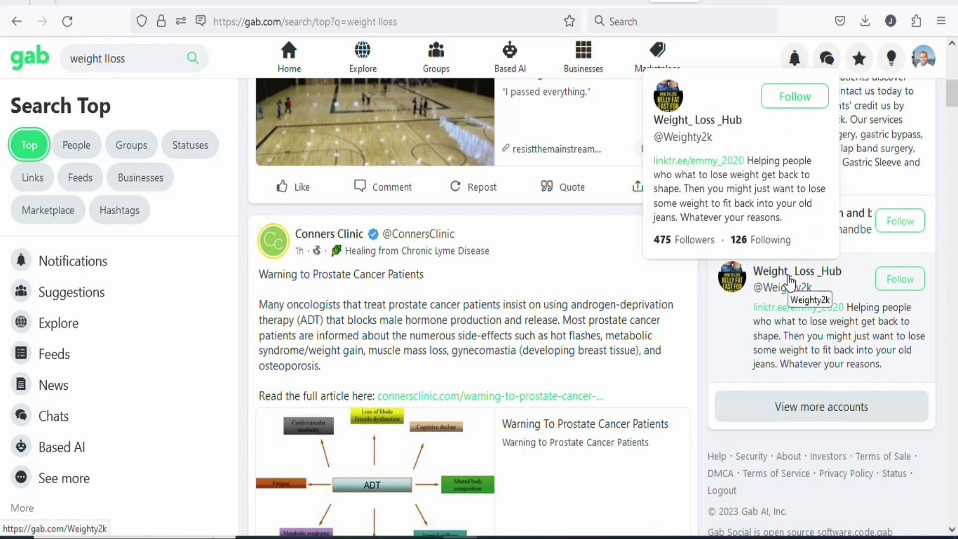
pyautogui.moveTo(953, 99); pyautogui.dragTo(953, 78)
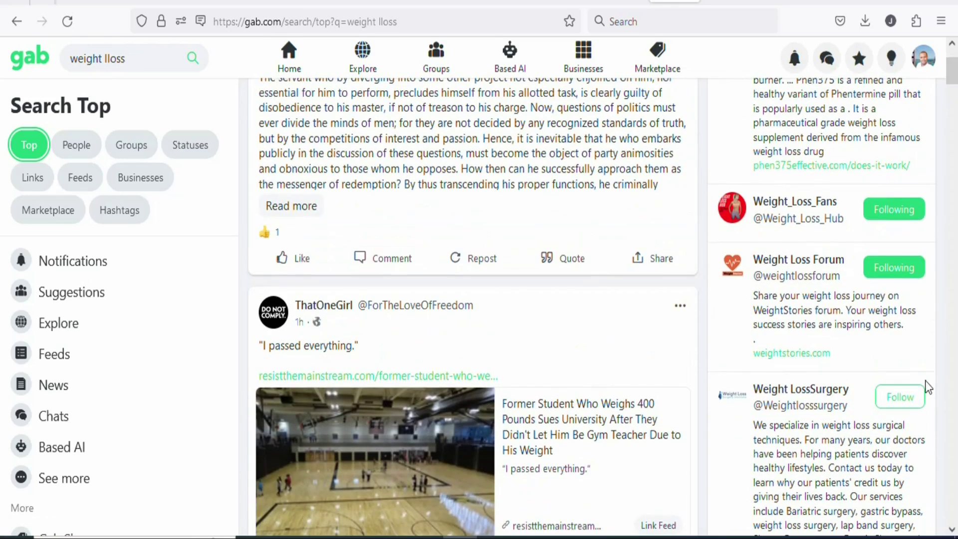
pyautogui.click(904, 402)
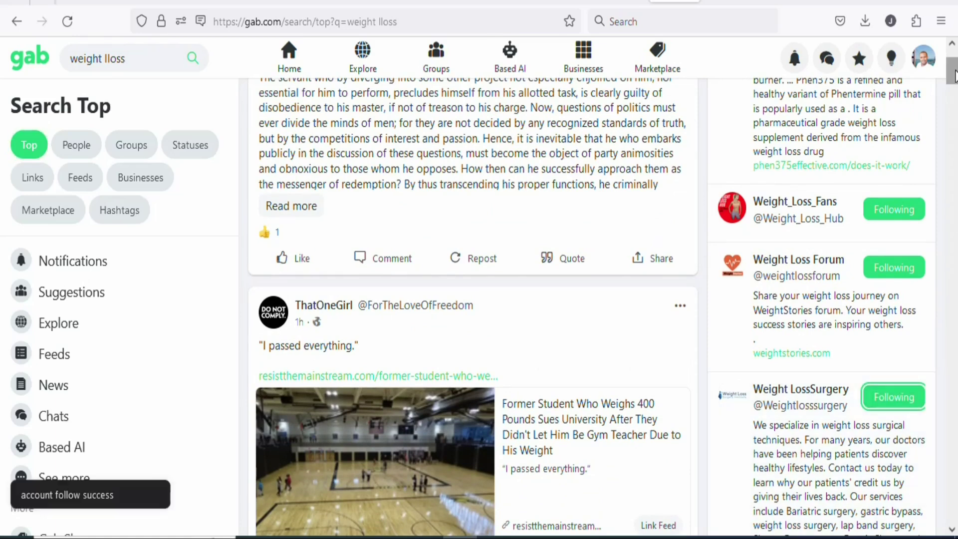
pyautogui.scroll(3, 667, 87)
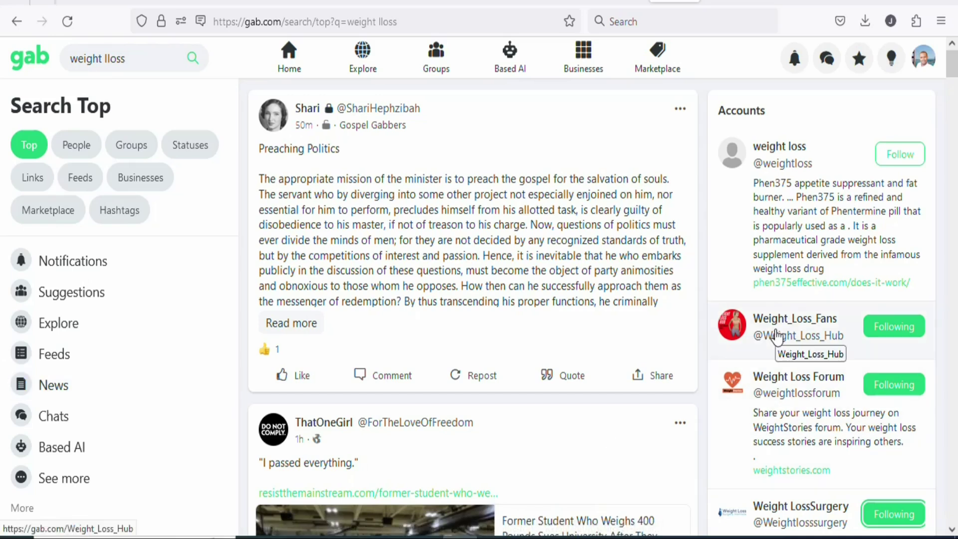
pyautogui.moveTo(776, 337)
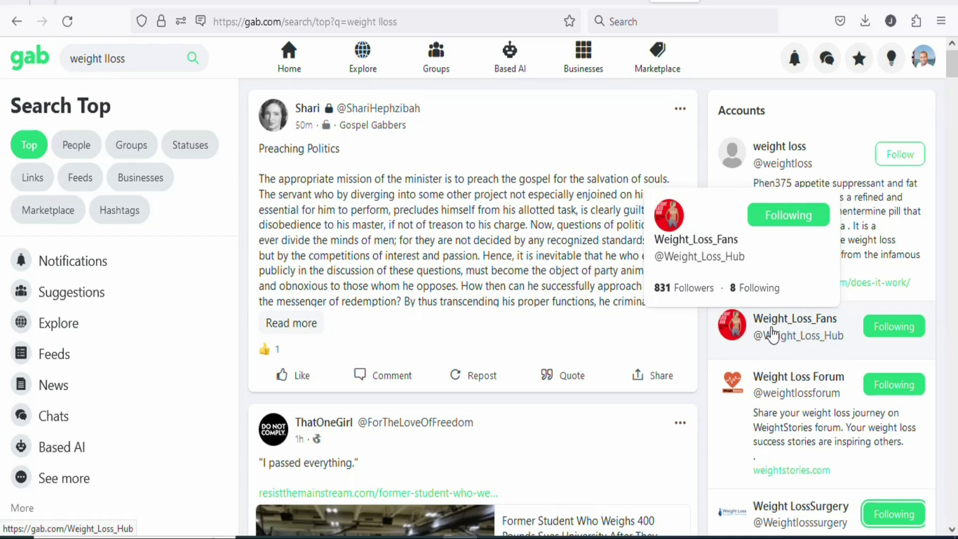
pyautogui.click(772, 335)
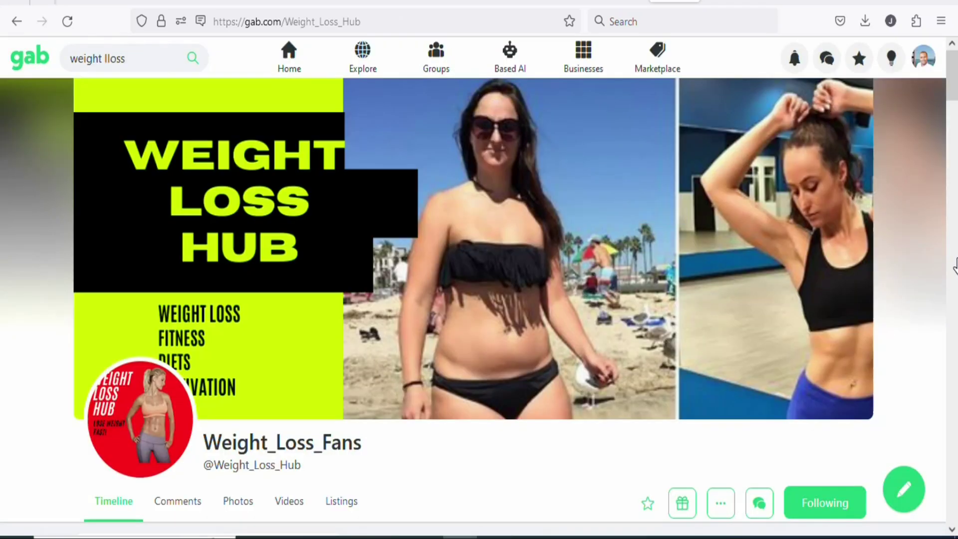
pyautogui.click(953, 157)
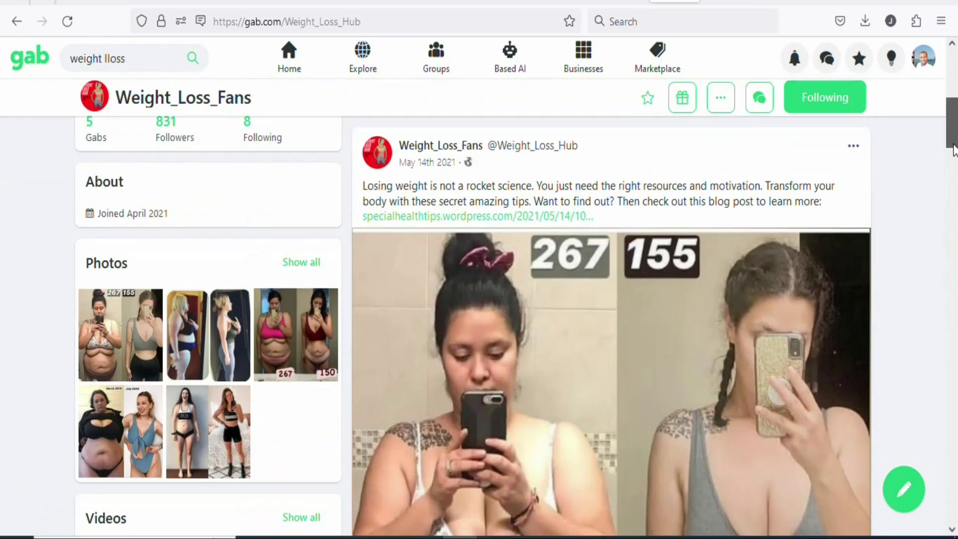
pyautogui.moveTo(953, 157)
pyautogui.mouseDown()
pyautogui.moveTo(954, 210)
pyautogui.moveTo(954, 146)
pyautogui.mouseUp()
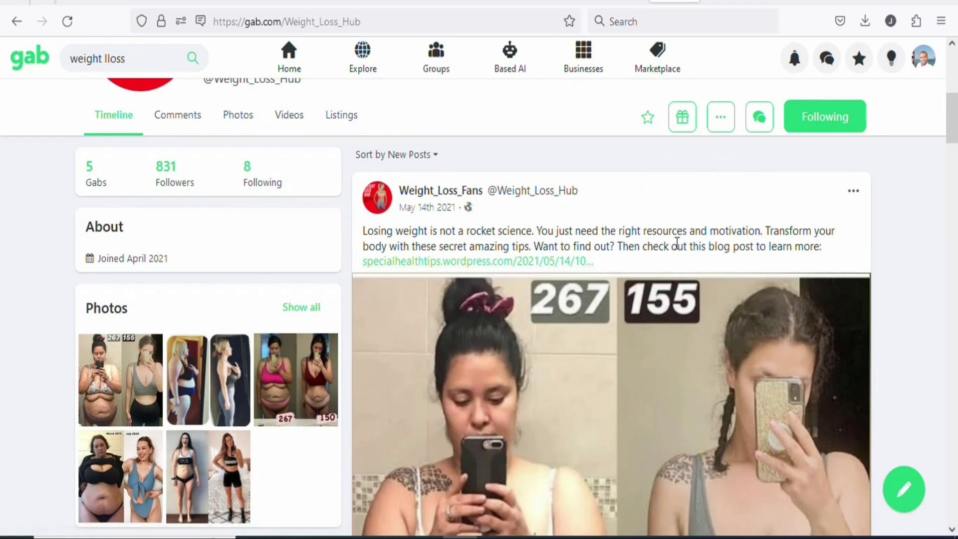
pyautogui.moveTo(953, 100); pyautogui.dragTo(954, 403)
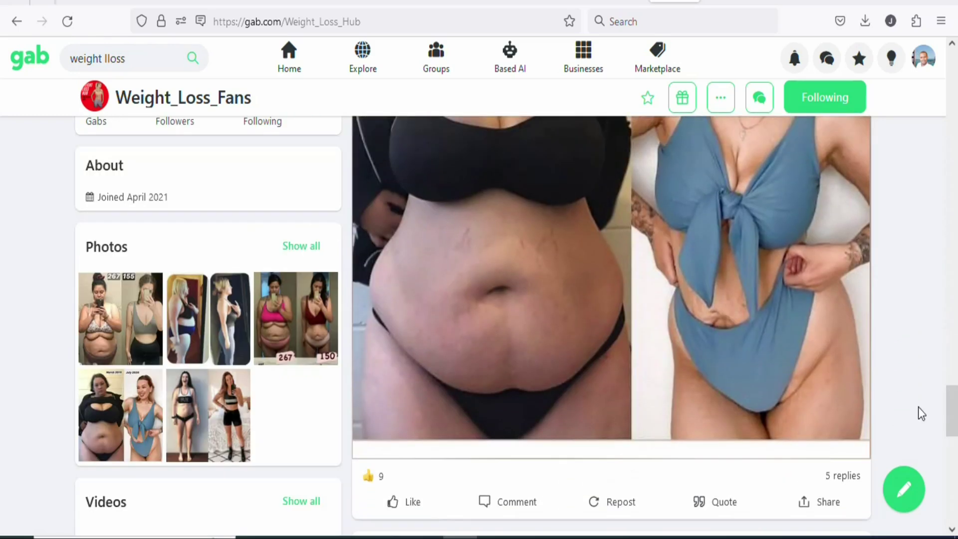
pyautogui.click(907, 498)
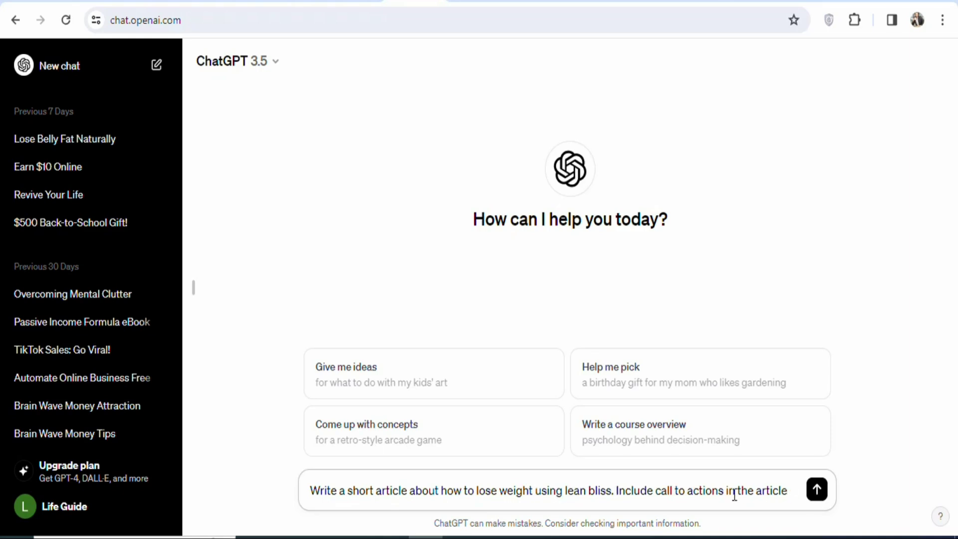
# Send the prompt requesting a short Lean Bliss weight-loss article with calls to action.
pyautogui.click(817, 489)
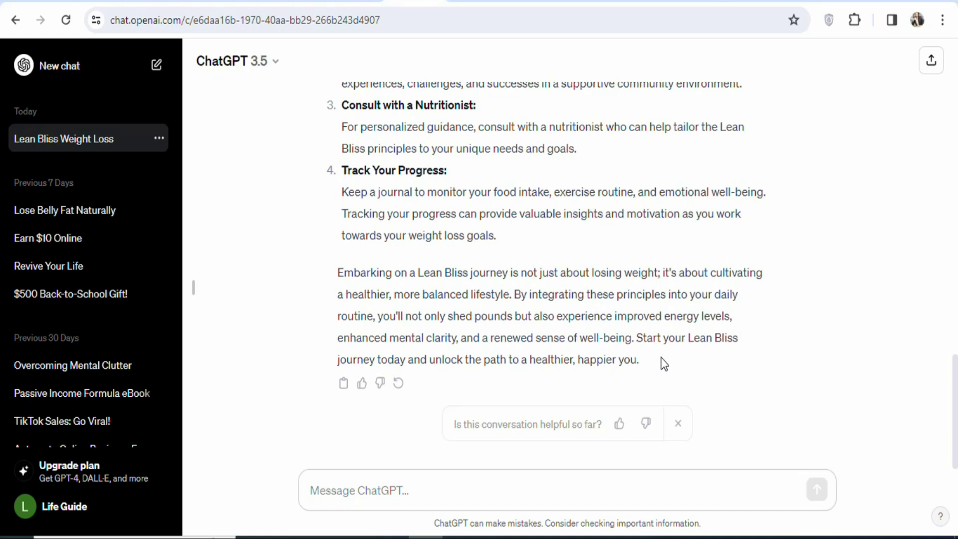
# Copy the ChatGPT title 'Unlocking Weight Loss with Lean Bliss: Your Journey to a Healthier You'.
pyautogui.scroll(5, 663, 363)
pyautogui.moveTo(956, 339); pyautogui.dragTo(956, 111)
pyautogui.moveTo(367, 159)
pyautogui.mouseDown()
pyautogui.moveTo(747, 179)
pyautogui.moveTo(712, 157)
pyautogui.moveTo(720, 158)
pyautogui.mouseUp()
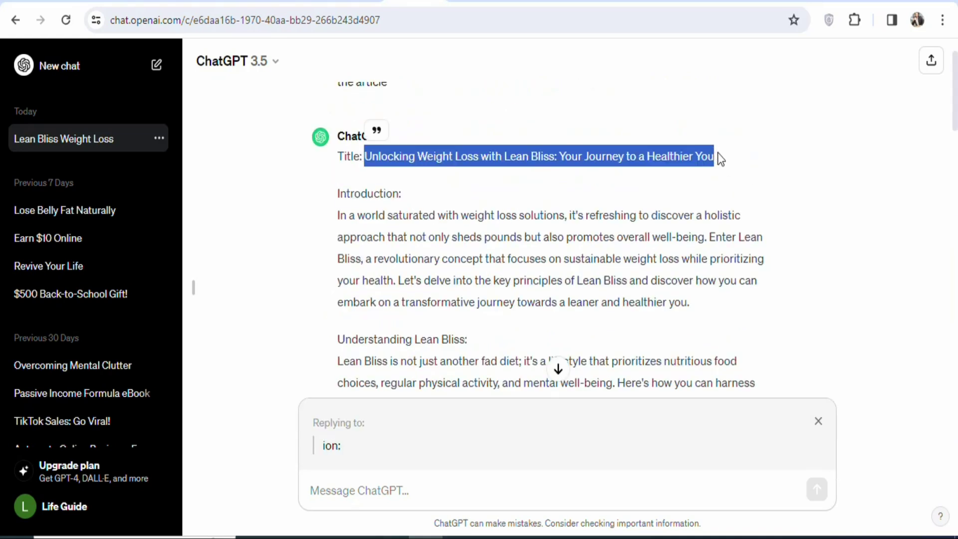
pyautogui.rightClick(676, 157)
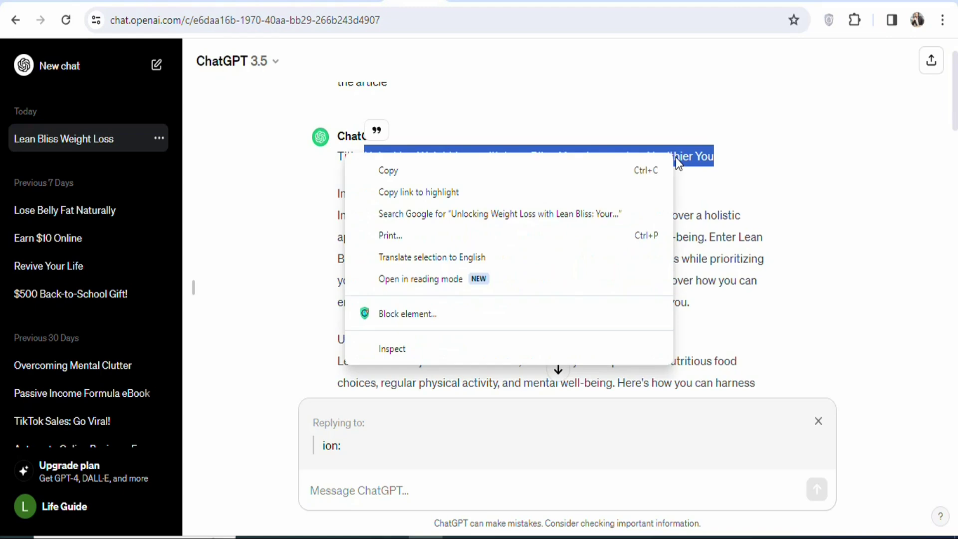
pyautogui.click(397, 167)
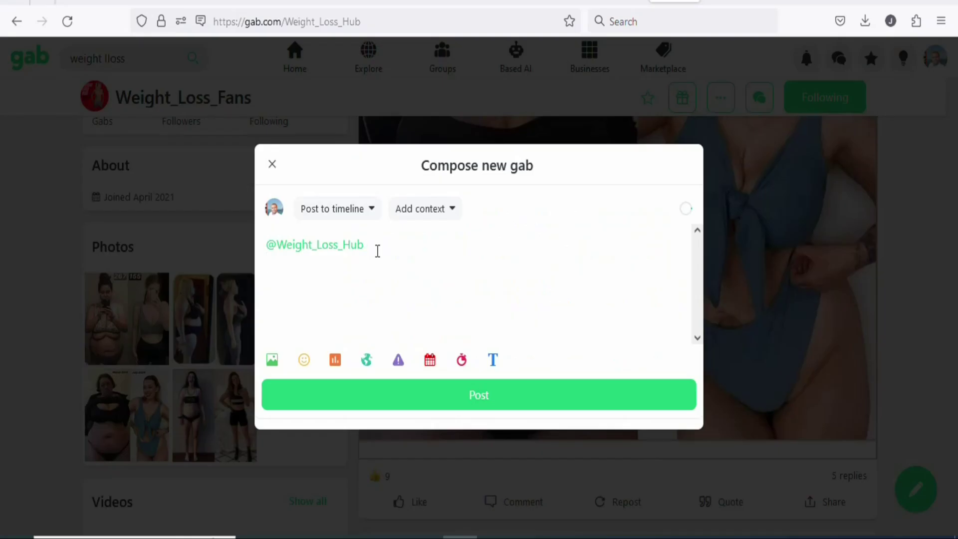
pyautogui.hotkey('ctrl', 'v')
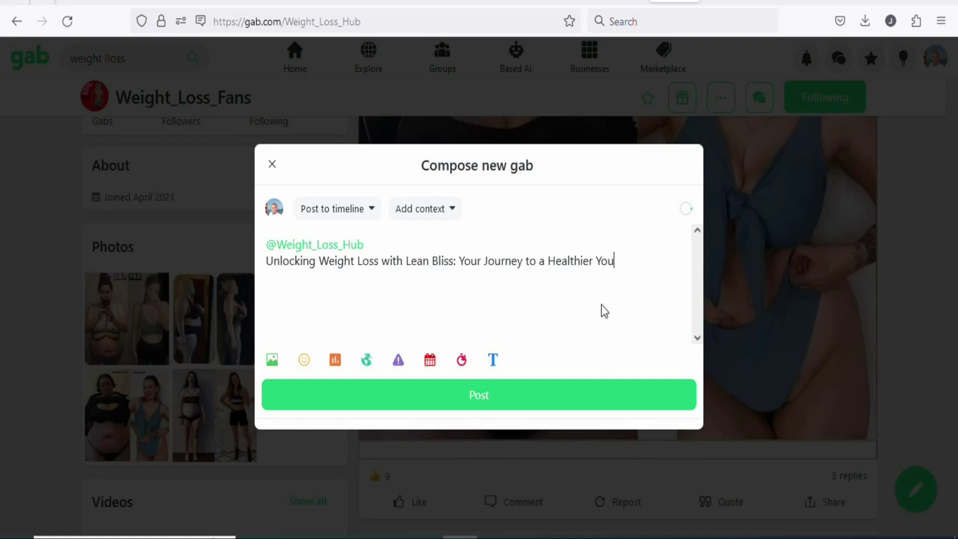
pyautogui.press('Return')
pyautogui.press('Return')
pyautogui.hotkey('alt', 'Tab')
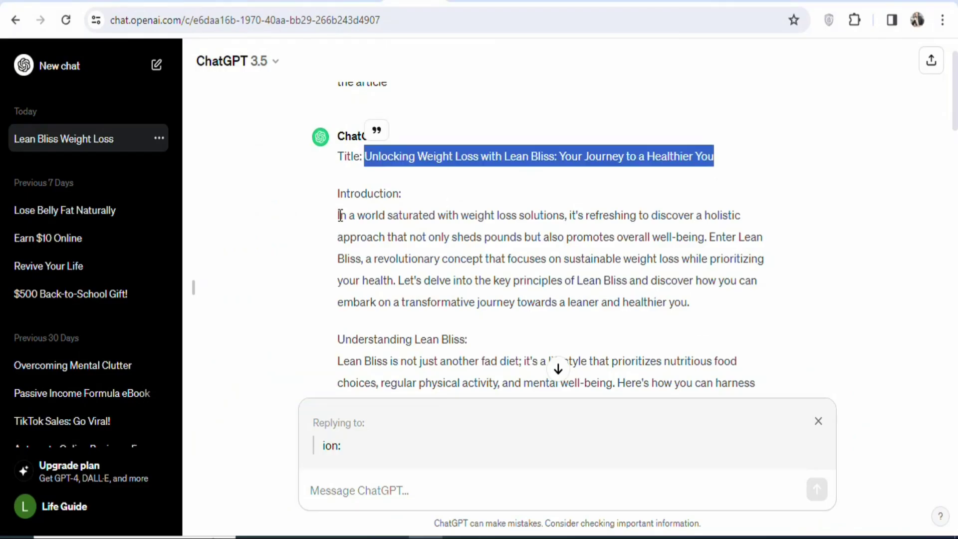
# Copy the Lean Bliss article body, from 'In a world...' to the closing paragraph.
pyautogui.moveTo(337, 216)
pyautogui.mouseDown()
pyautogui.moveTo(422, 239)
pyautogui.moveTo(504, 441)
pyautogui.moveTo(536, 339)
pyautogui.moveTo(661, 276)
pyautogui.moveTo(658, 293)
pyautogui.mouseUp()
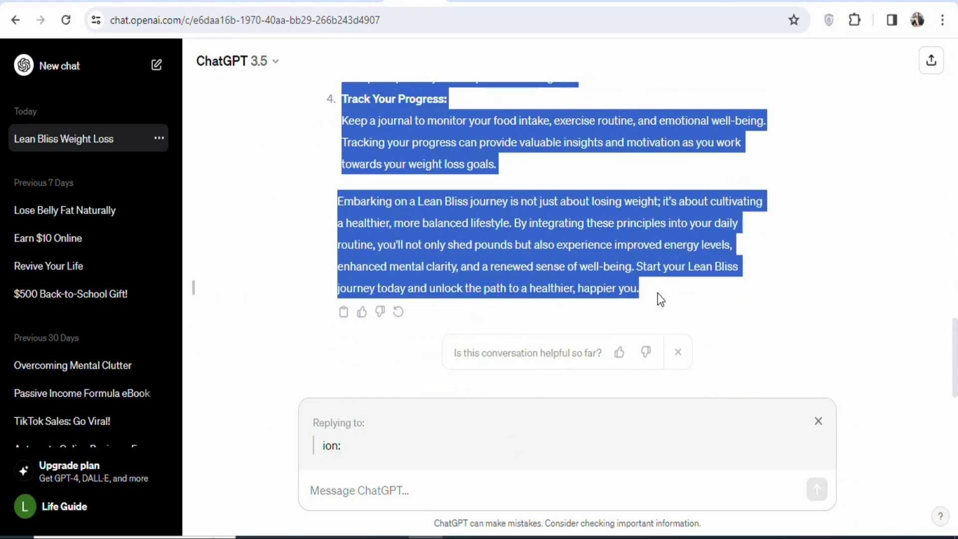
pyautogui.rightClick(610, 272)
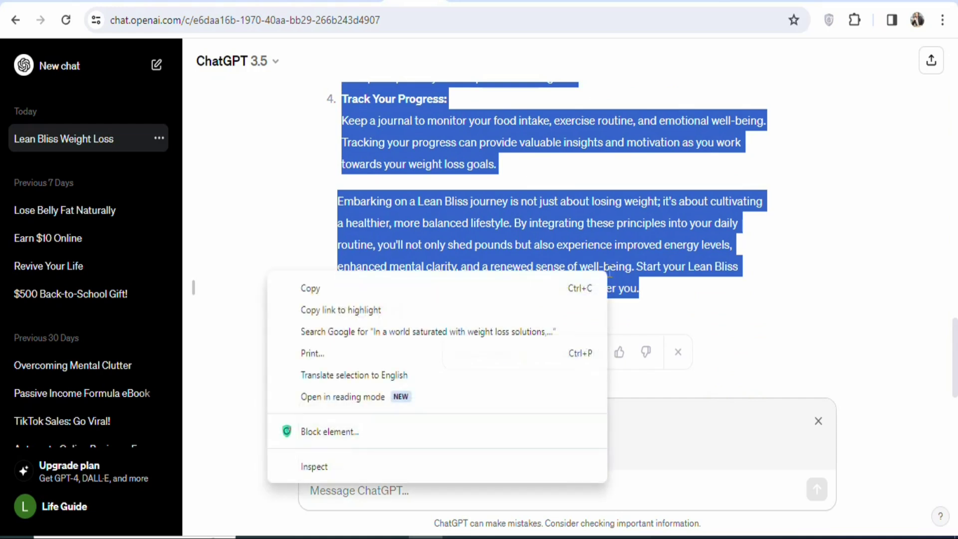
pyautogui.click(406, 288)
pyautogui.hotkey('alt', 'Tab')
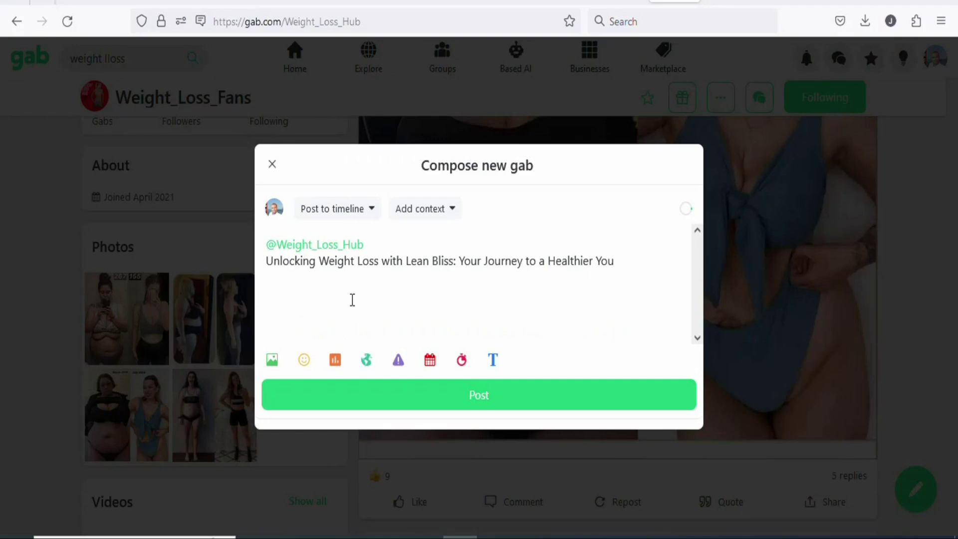
# Paste the full Lean Bliss article text below the title in the Gab draft.
pyautogui.hotkey('ctrl', 'v')
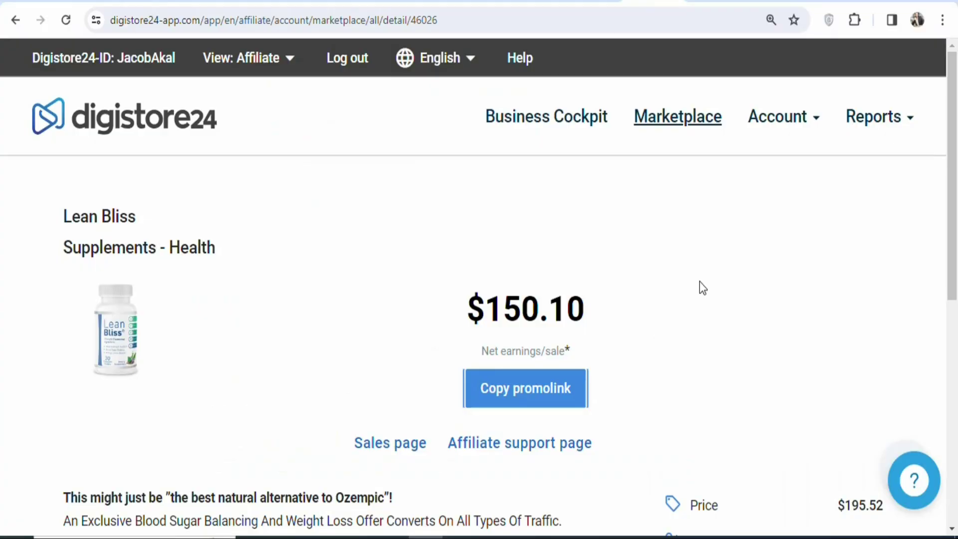
# Copy the Lean Bliss promolink from its Digistore24 product page.
pyautogui.click(546, 400)
pyautogui.hotkey('ctrl', 'Tab')
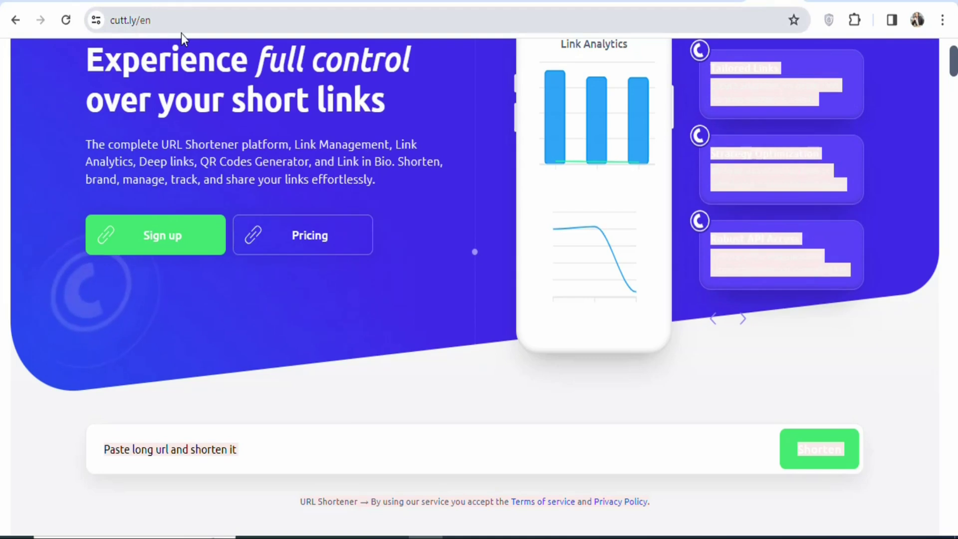
pyautogui.click(237, 457)
pyautogui.hotkey('ctrl', 'v')
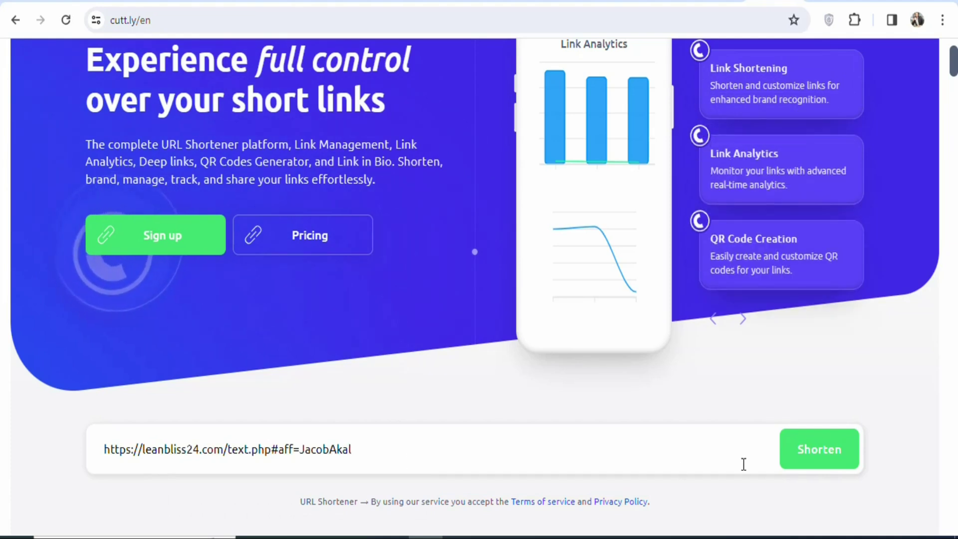
pyautogui.click(820, 458)
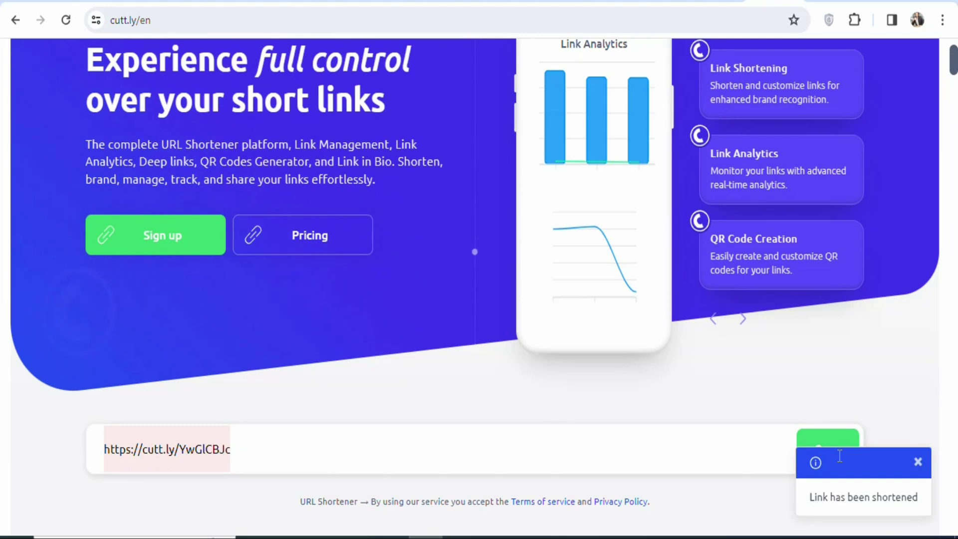
pyautogui.click(828, 455)
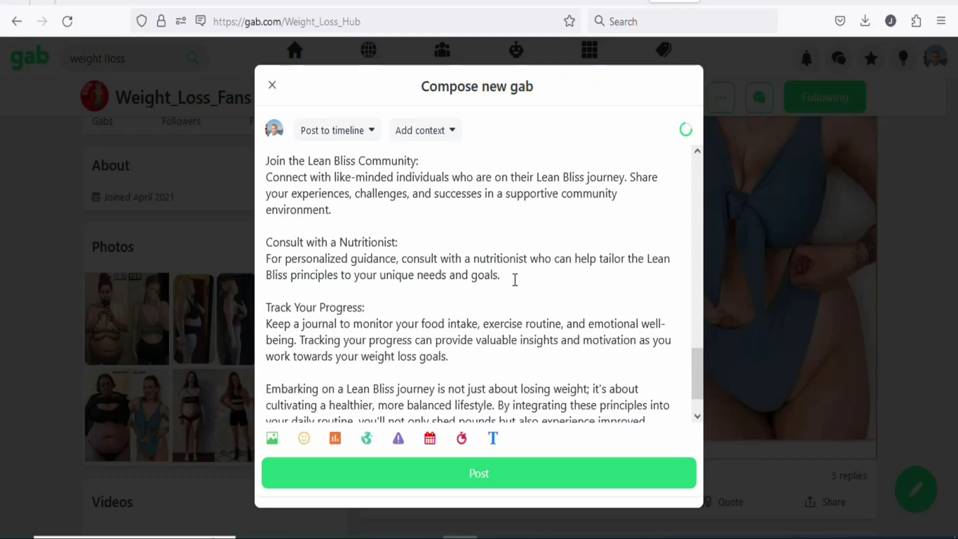
pyautogui.click(515, 279)
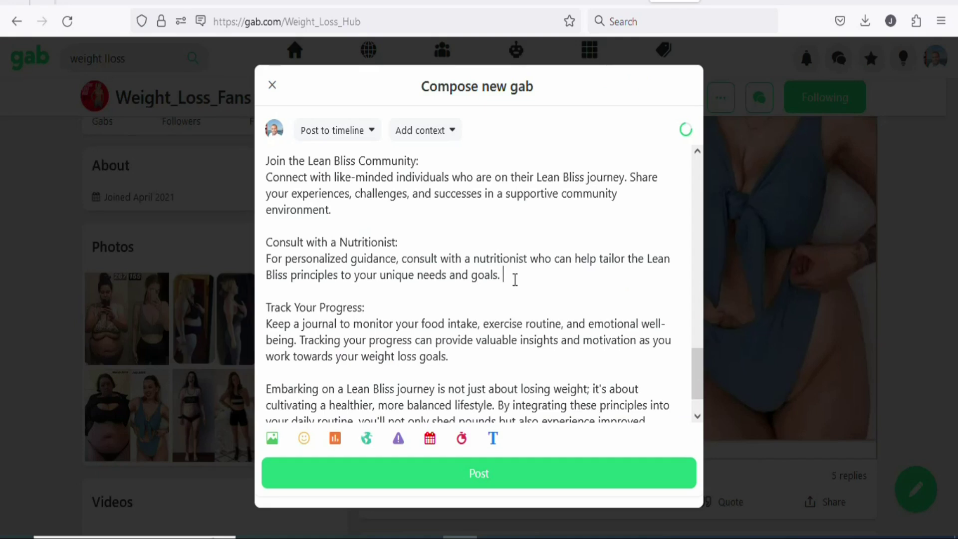
pyautogui.hotkey('ctrl', 'v')
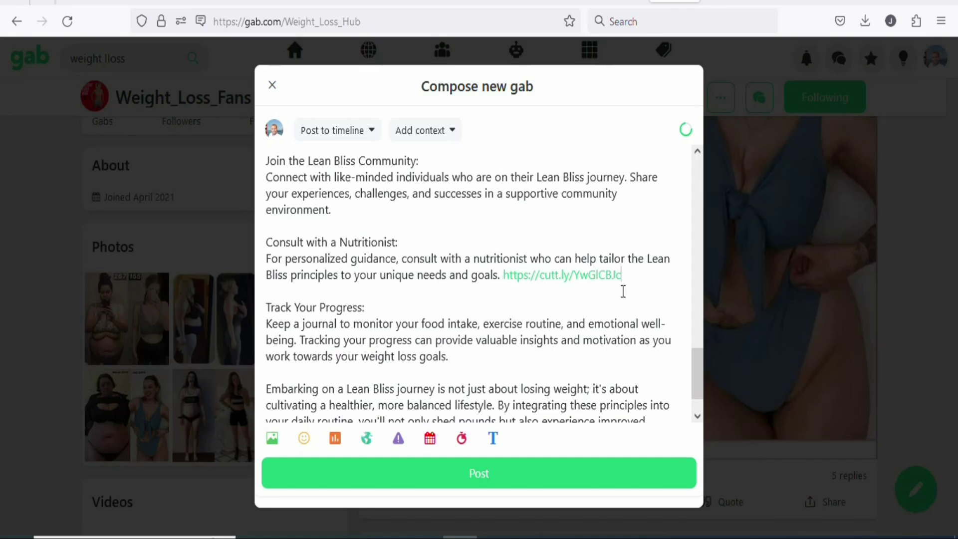
pyautogui.scroll(-2, 696, 379)
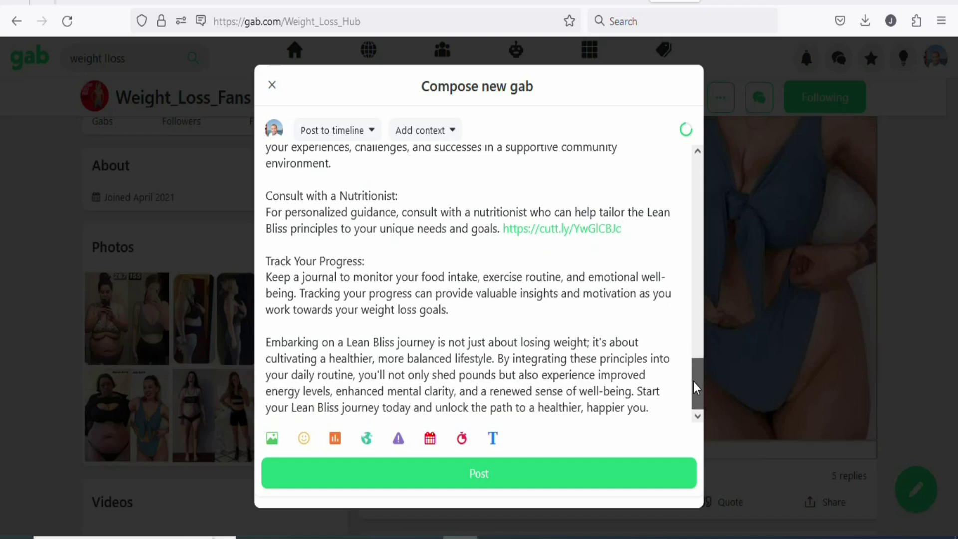
pyautogui.moveTo(696, 378); pyautogui.dragTo(690, 321)
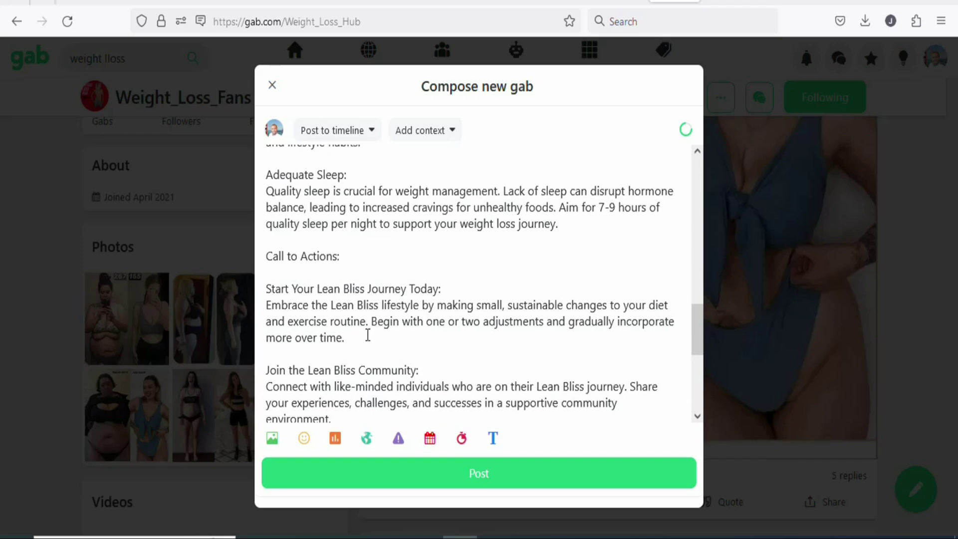
pyautogui.click(368, 335)
pyautogui.hotkey('ctrl', 'v')
pyautogui.scroll(-3, 689, 355)
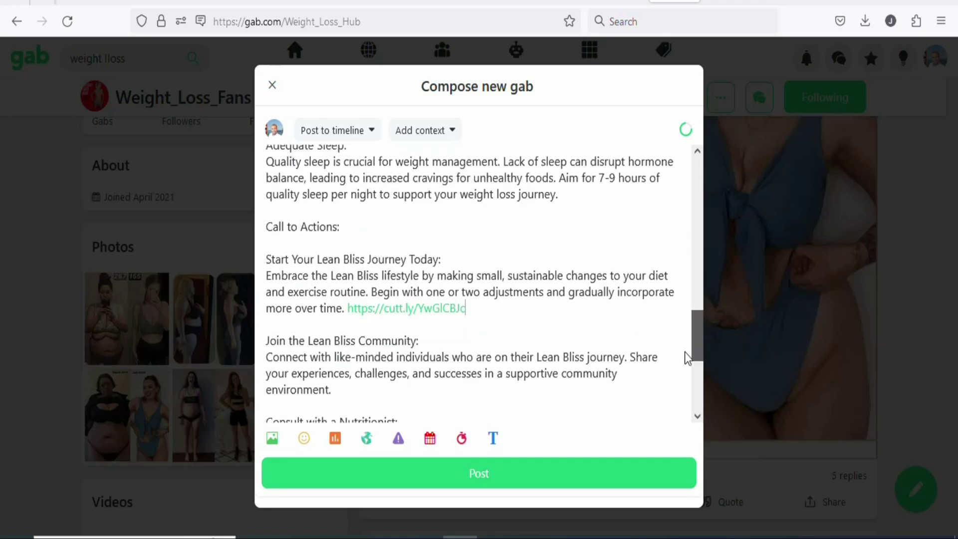
pyautogui.scroll(7, 689, 352)
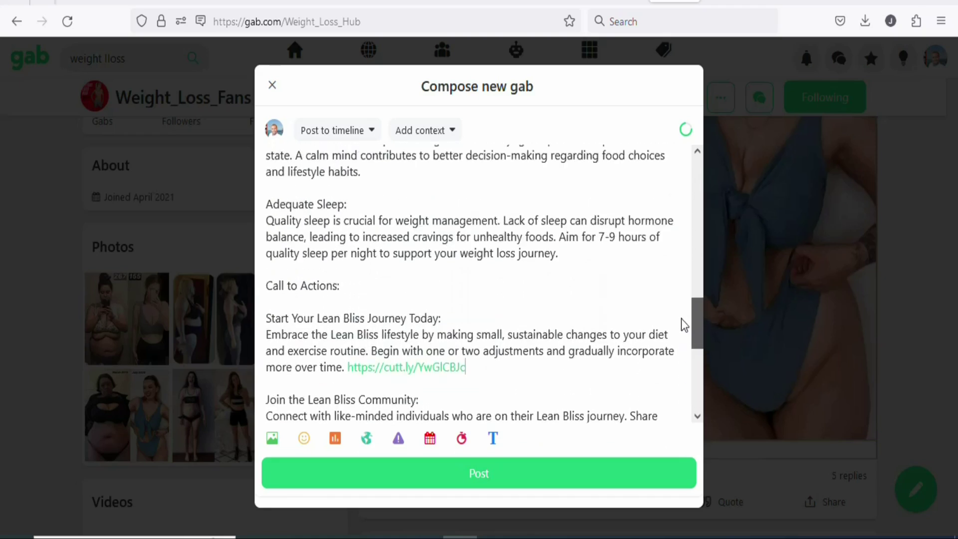
pyautogui.scroll(-5, 686, 299)
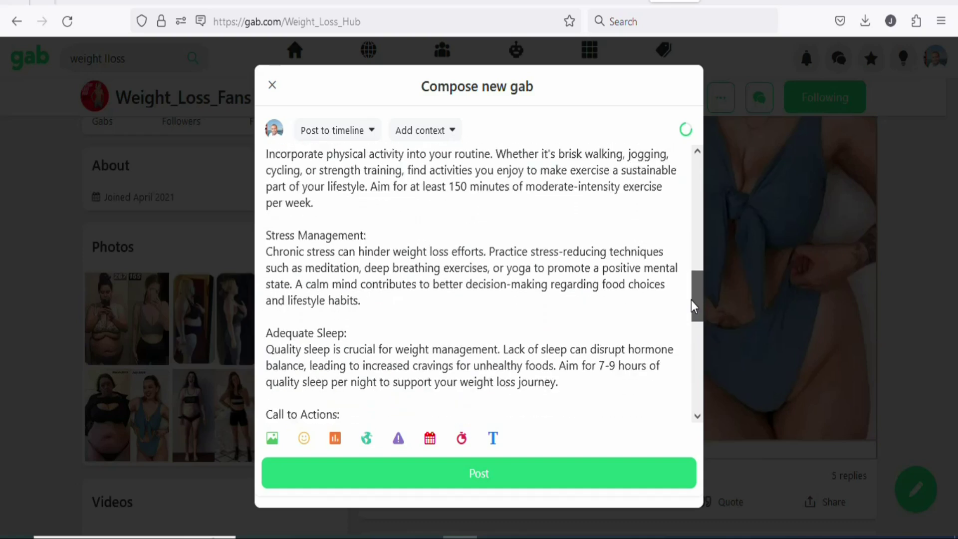
pyautogui.scroll(-3, 693, 328)
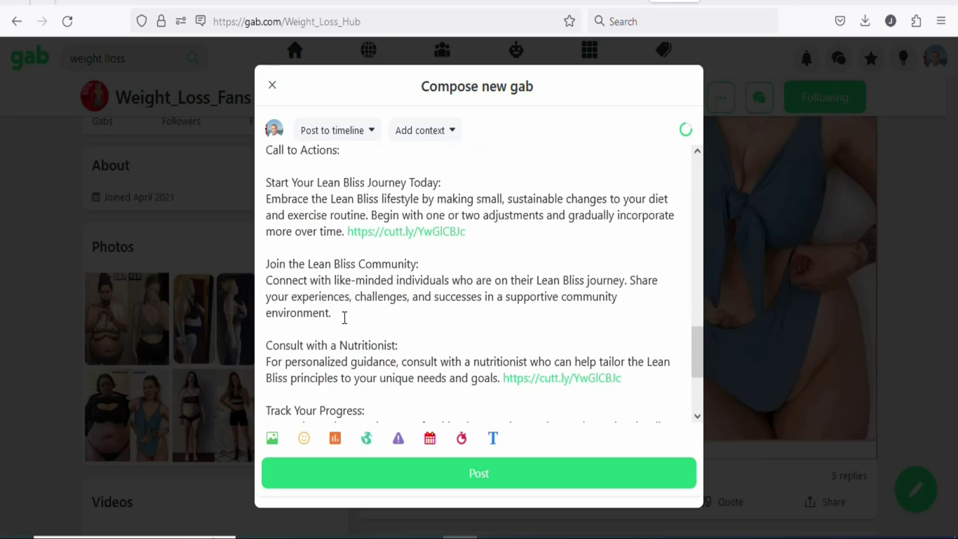
pyautogui.hotkey('ctrl', 'v')
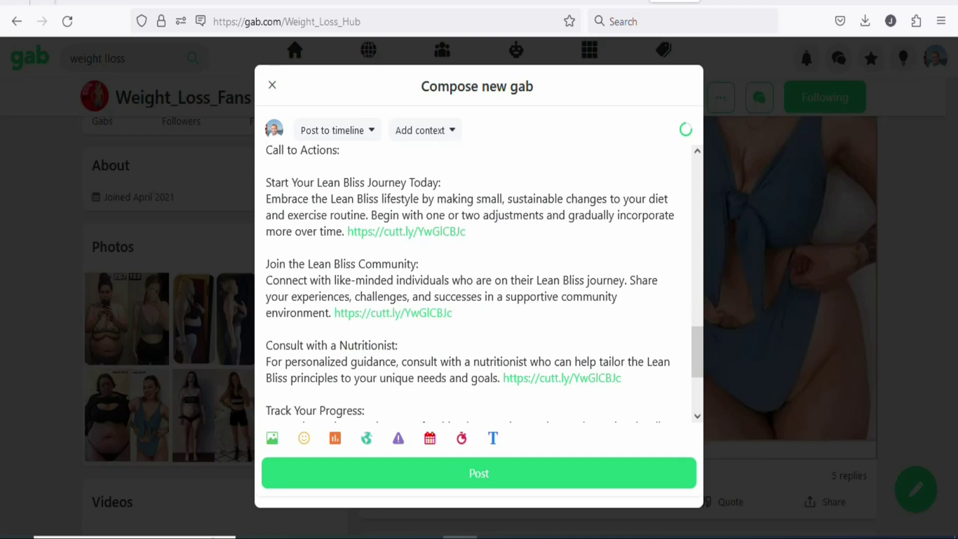
# Publish the Lean Bliss article post to the Gab timeline.
pyautogui.moveTo(700, 357); pyautogui.dragTo(272, 444)
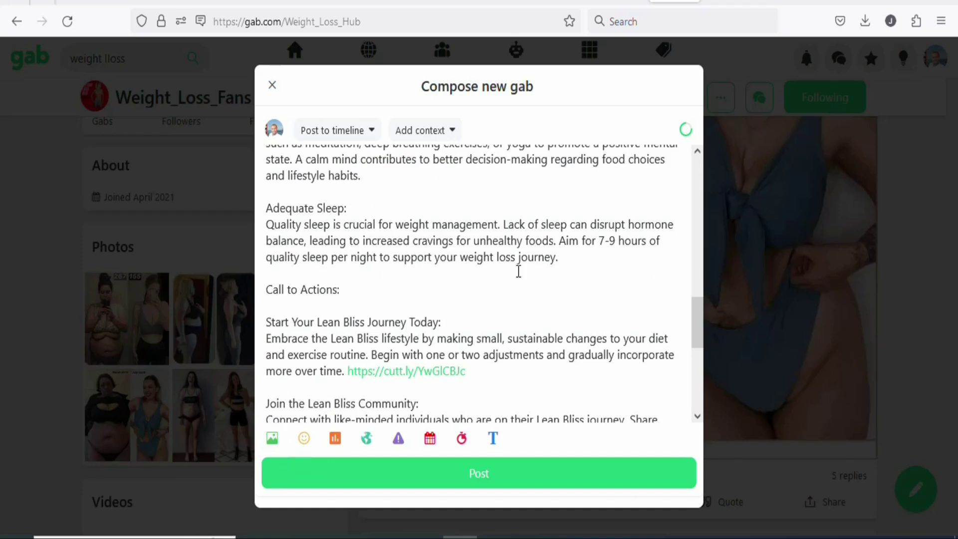
pyautogui.moveTo(697, 319); pyautogui.dragTo(697, 384)
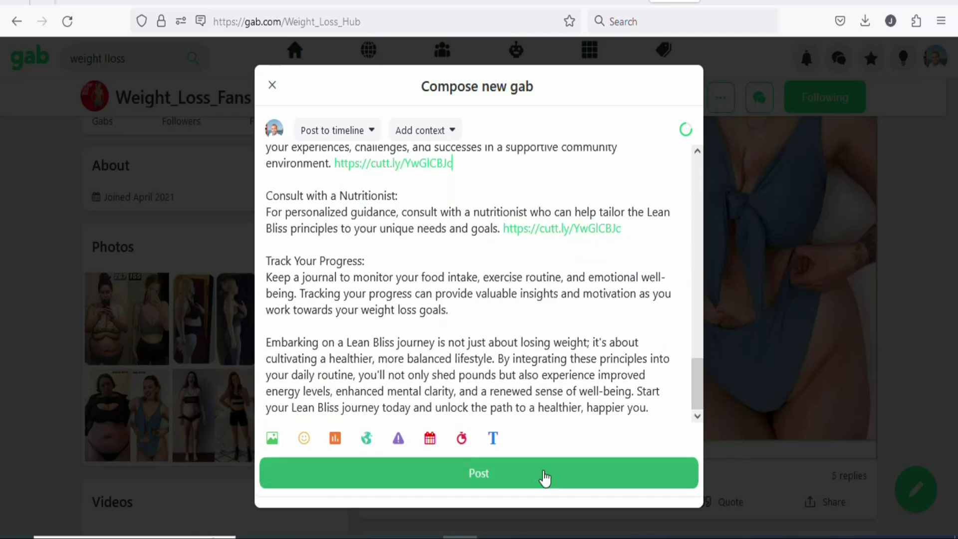
pyautogui.click(503, 472)
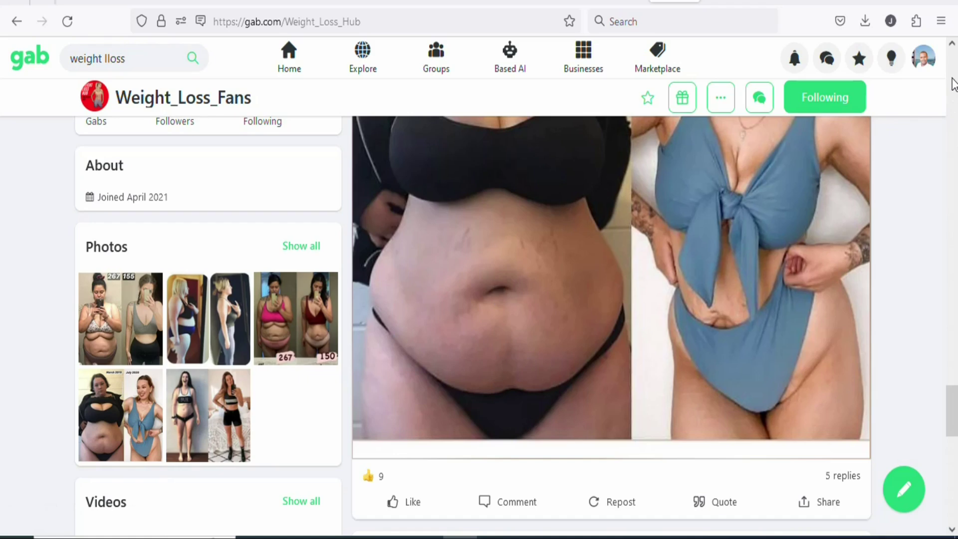
# Scroll through the Weight_Loss_Fans profile posts, then go to the Groups page.
pyautogui.click(953, 280)
pyautogui.moveTo(953, 271); pyautogui.dragTo(955, 195)
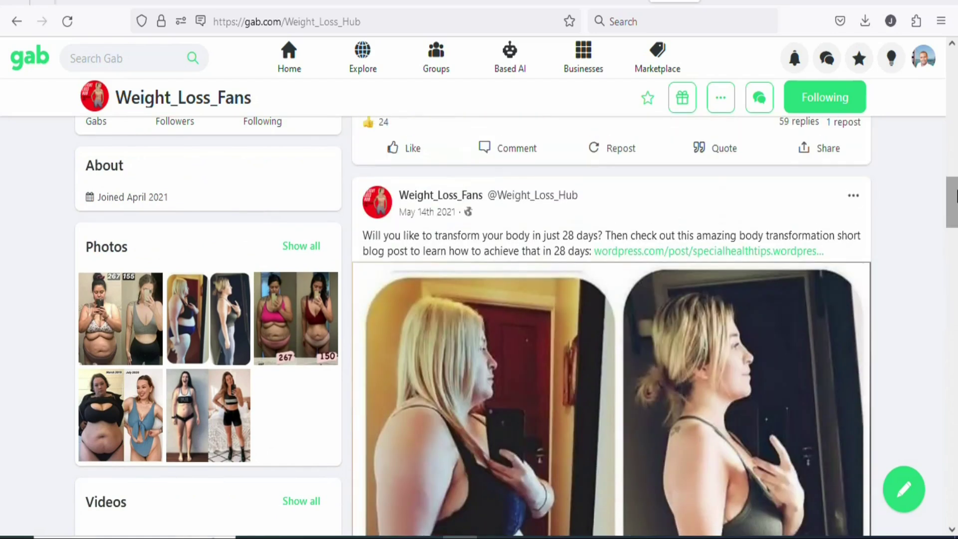
pyautogui.click(454, 69)
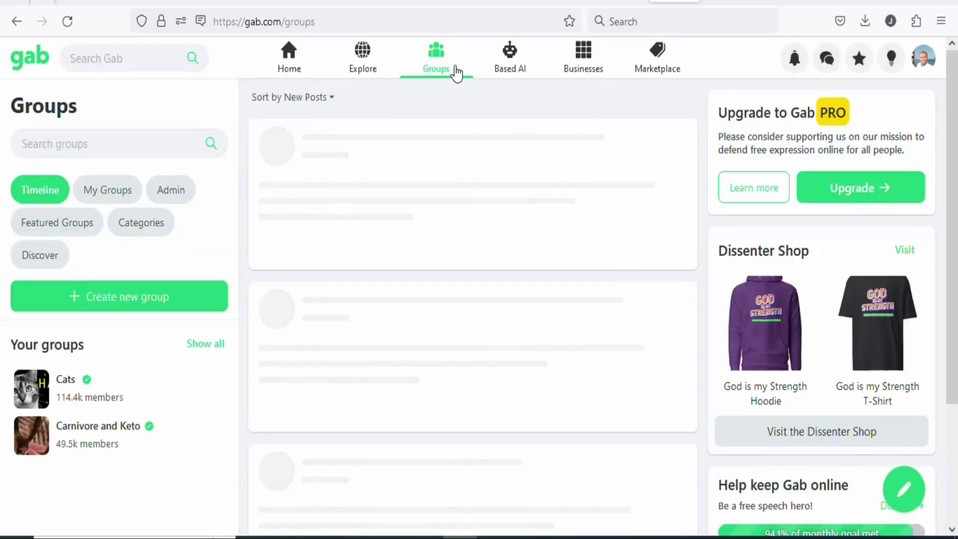